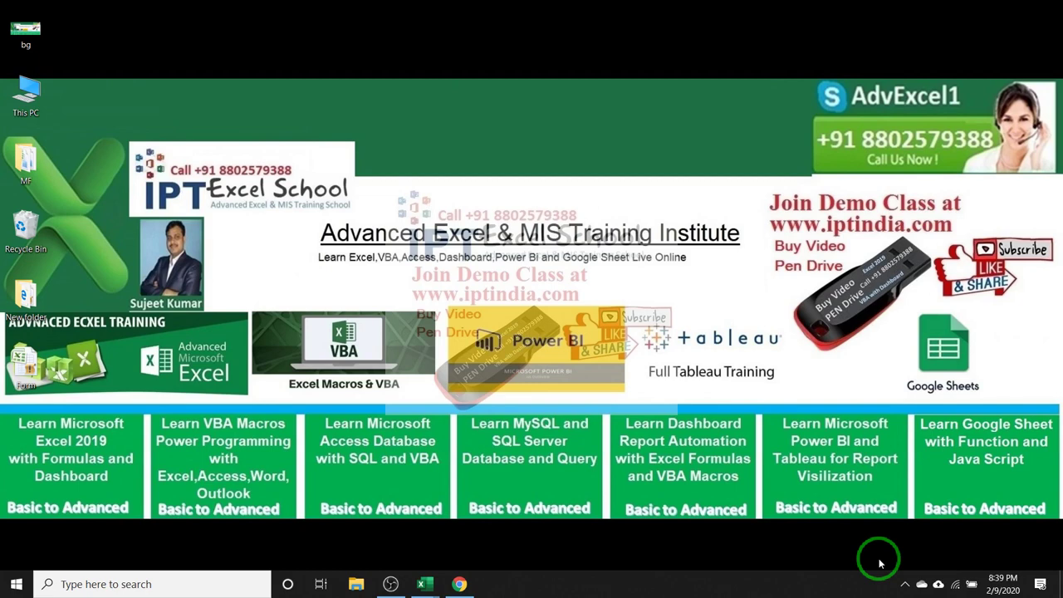
Start the screen recorder from the system tray and preview the open Excel workbooks
left_click(904, 584)
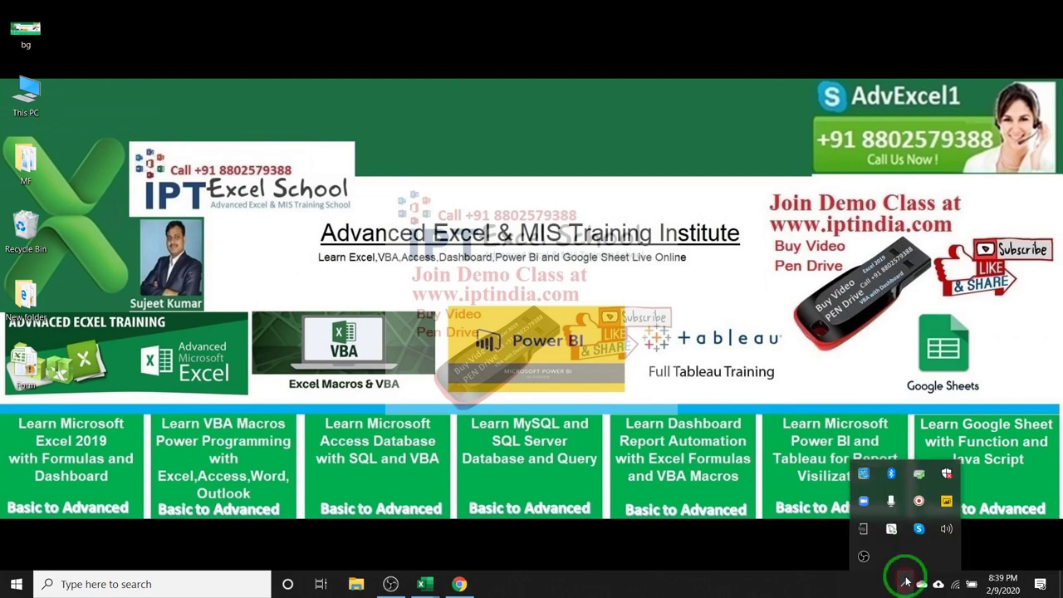
left_click(913, 515)
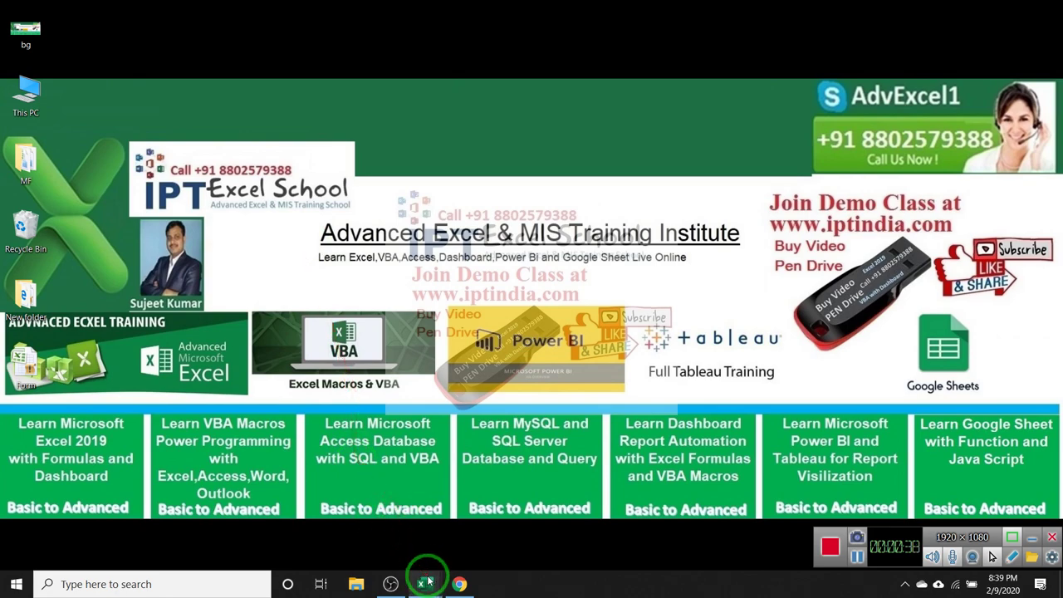
mouse_move(423, 571)
mouse_move(442, 538)
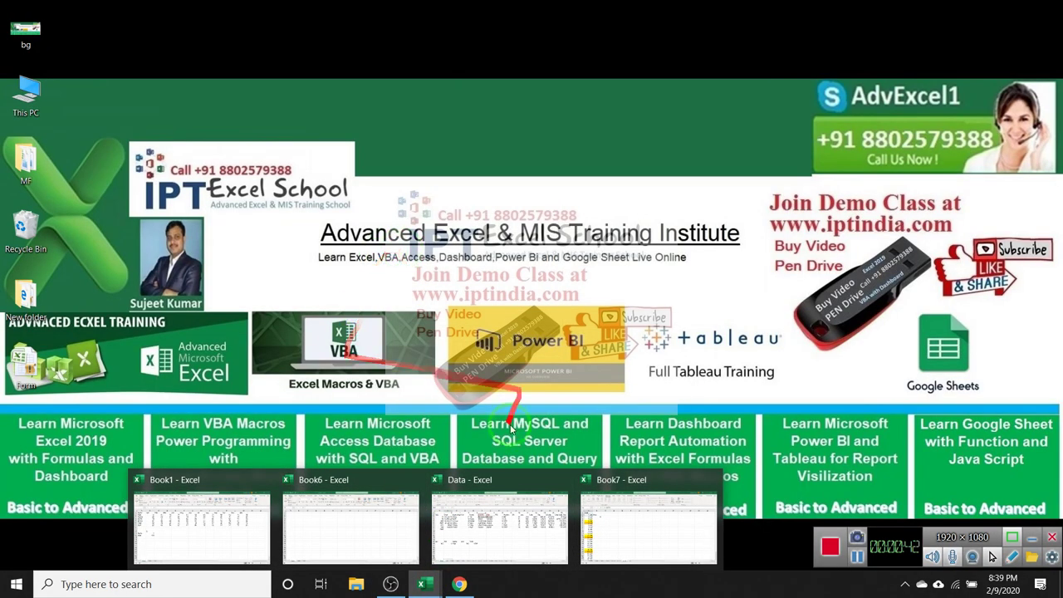
Bring the Data workbook forward and look over the Data sheet's SID table
left_click(471, 565)
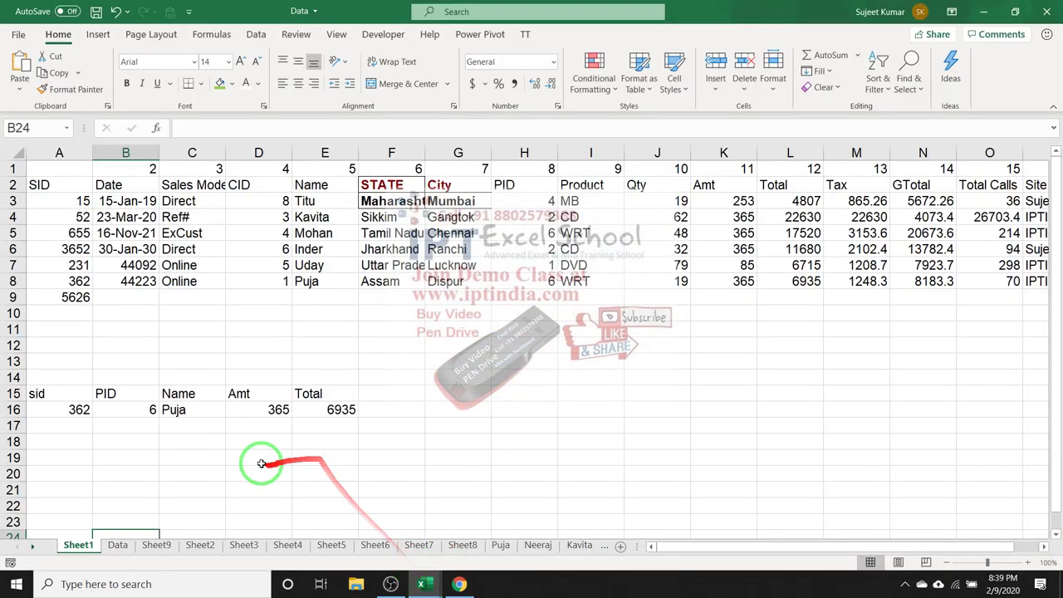
left_click(239, 457)
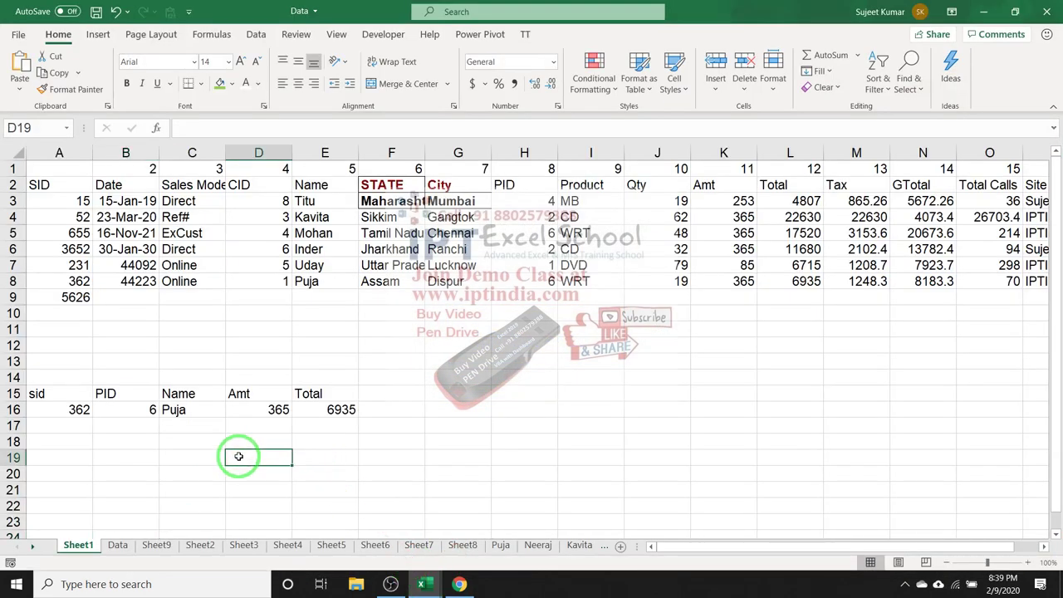
left_click(117, 545)
left_click(78, 215)
key("ctrl+Home")
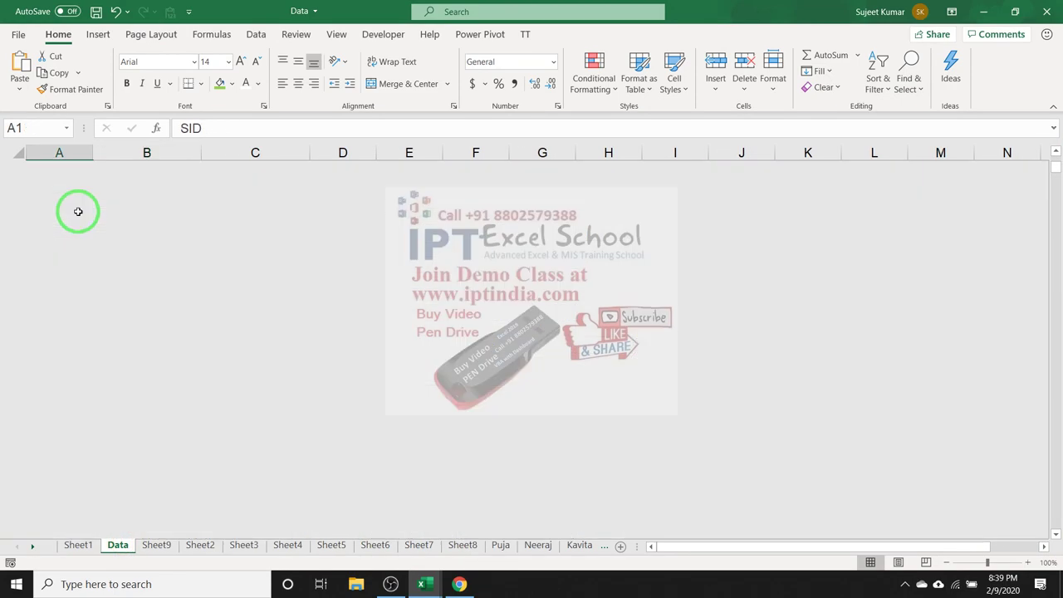
left_click(78, 545)
left_click(131, 231)
Inspect Sheet1's VLOOKUP formulas in D5, E5 and rows 7-8
left_click(254, 233)
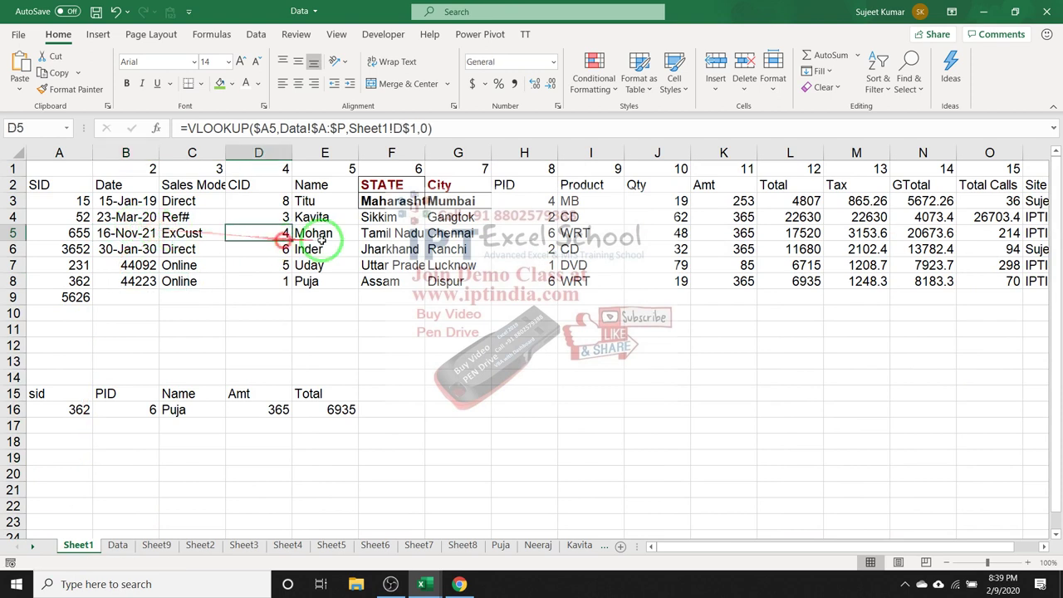
left_click(330, 237)
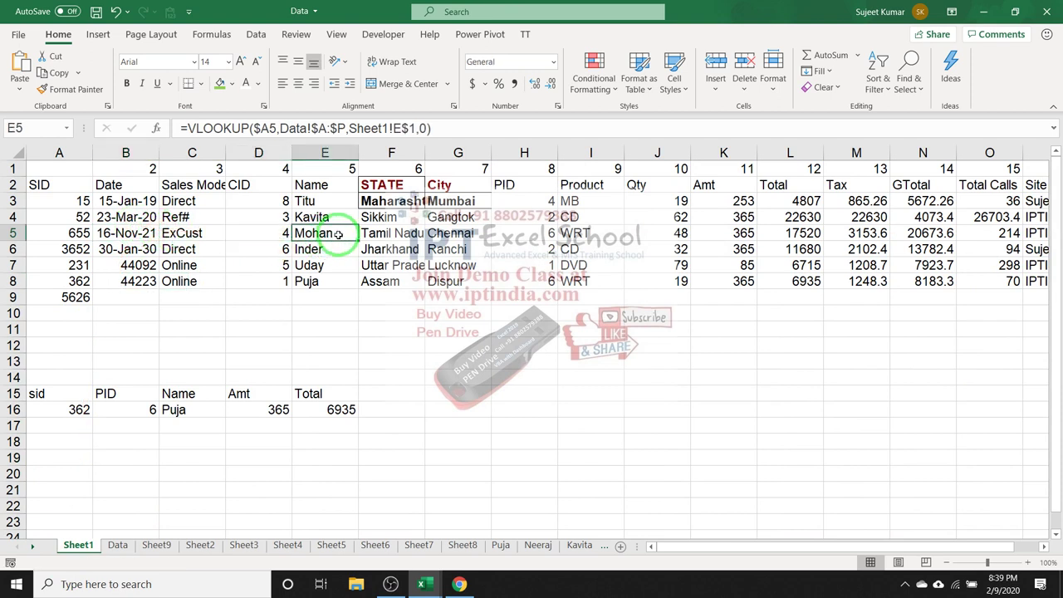
left_click(200, 266)
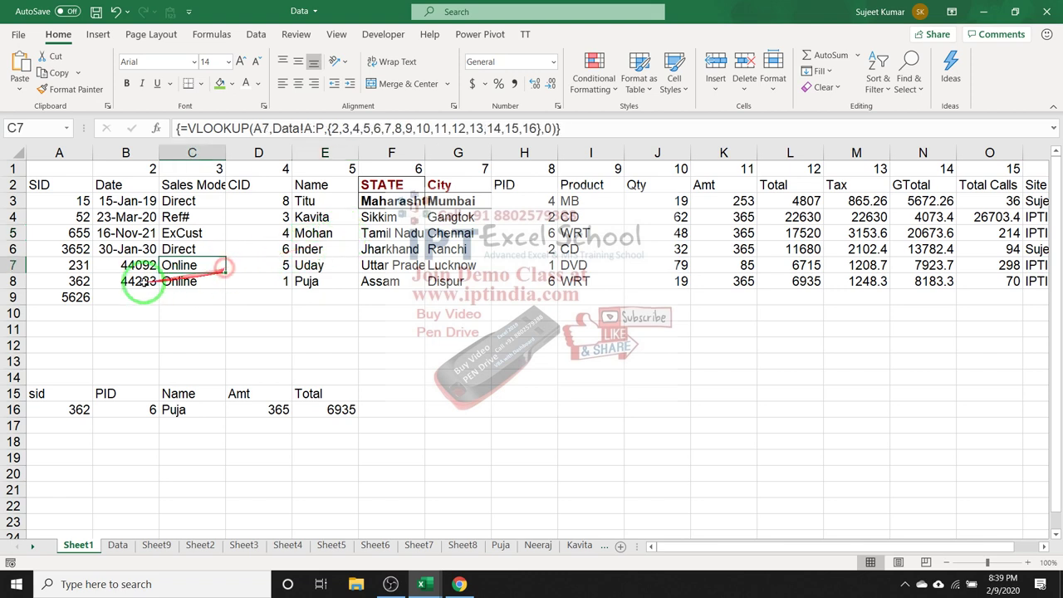
left_click(148, 284)
left_click(217, 284)
left_click(343, 280)
left_click(389, 281)
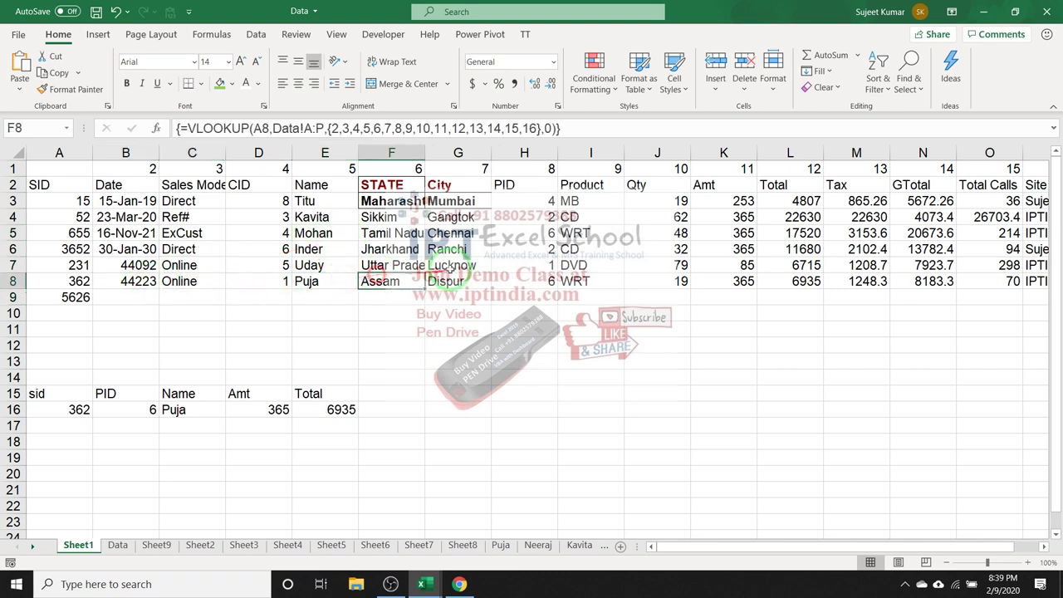
left_click(455, 266)
Enter =XLOOKUP(A9,Data!A:A,Data!C:C) in B9, which returns #N/A for SID 5626
left_click(115, 293)
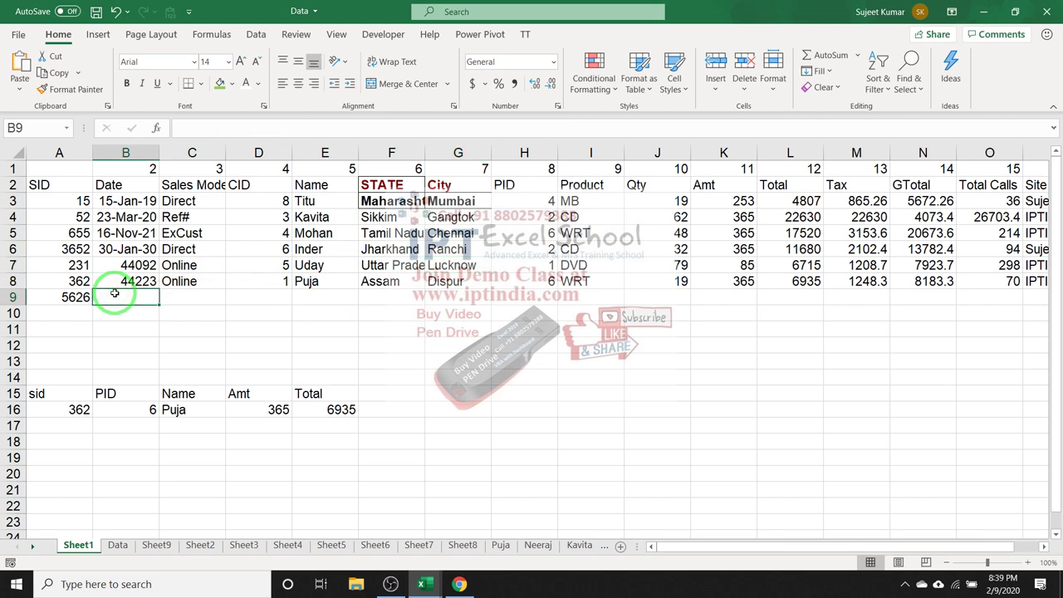
type("=x")
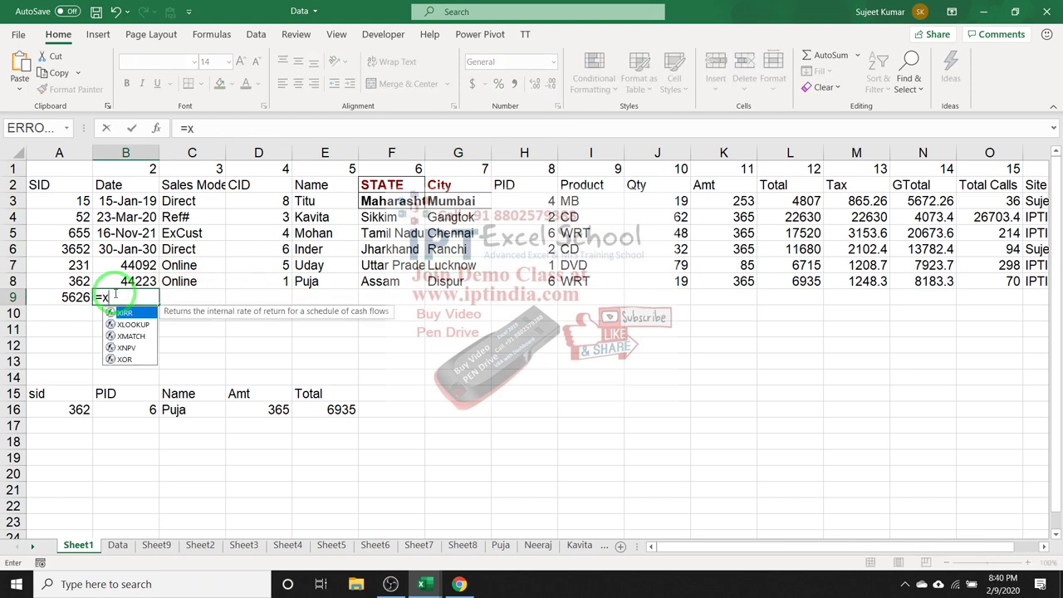
type("l")
key("Tab")
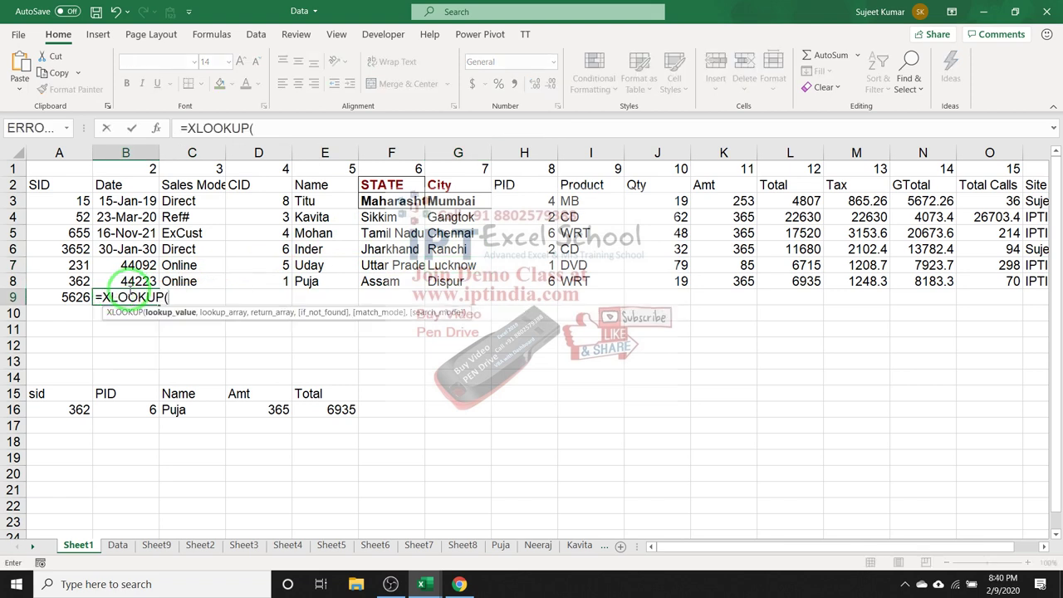
left_click(60, 294)
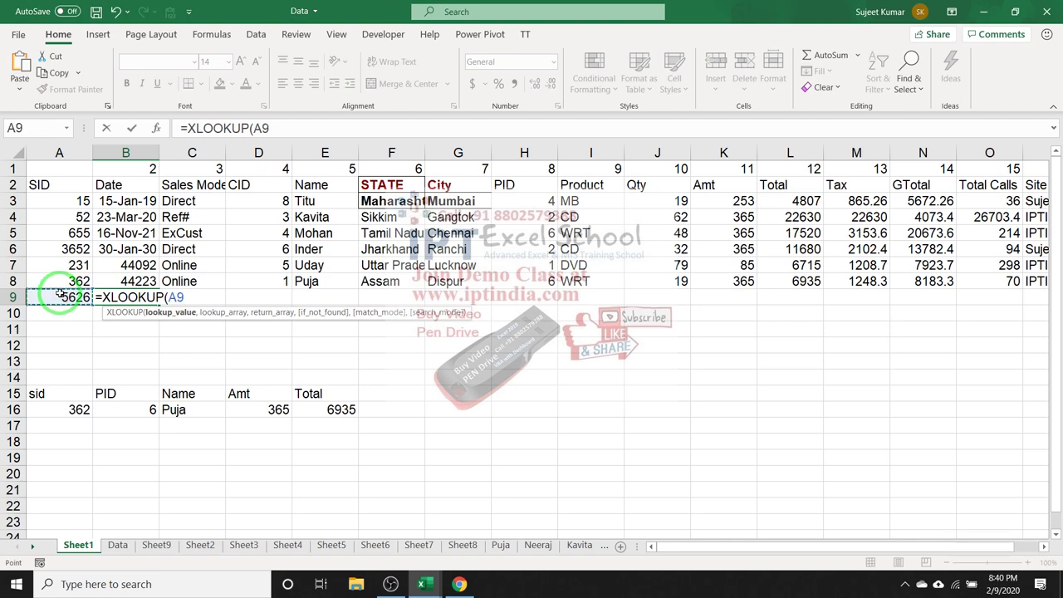
type(",")
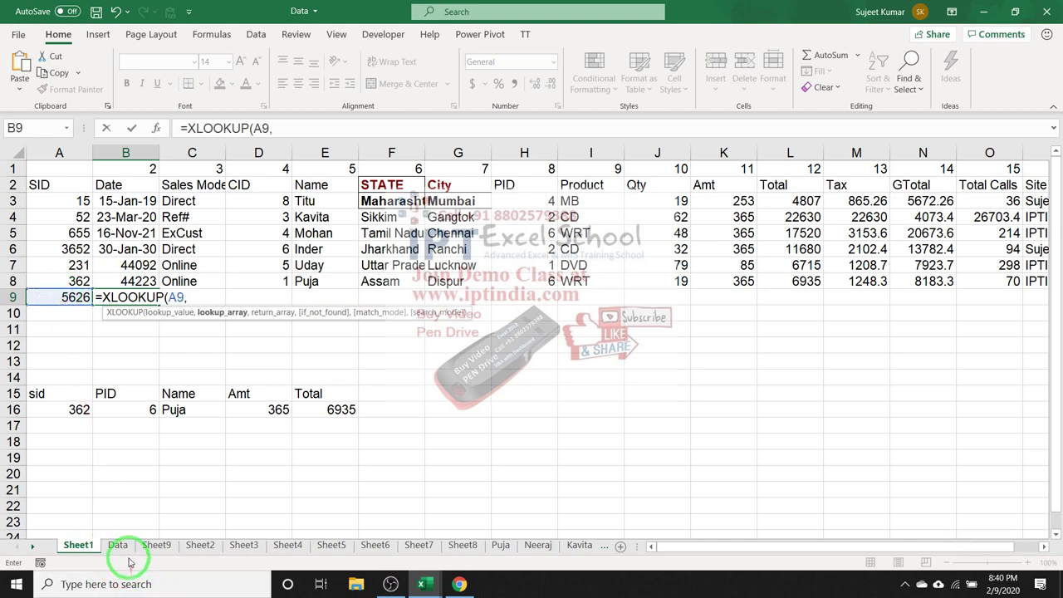
left_click(117, 546)
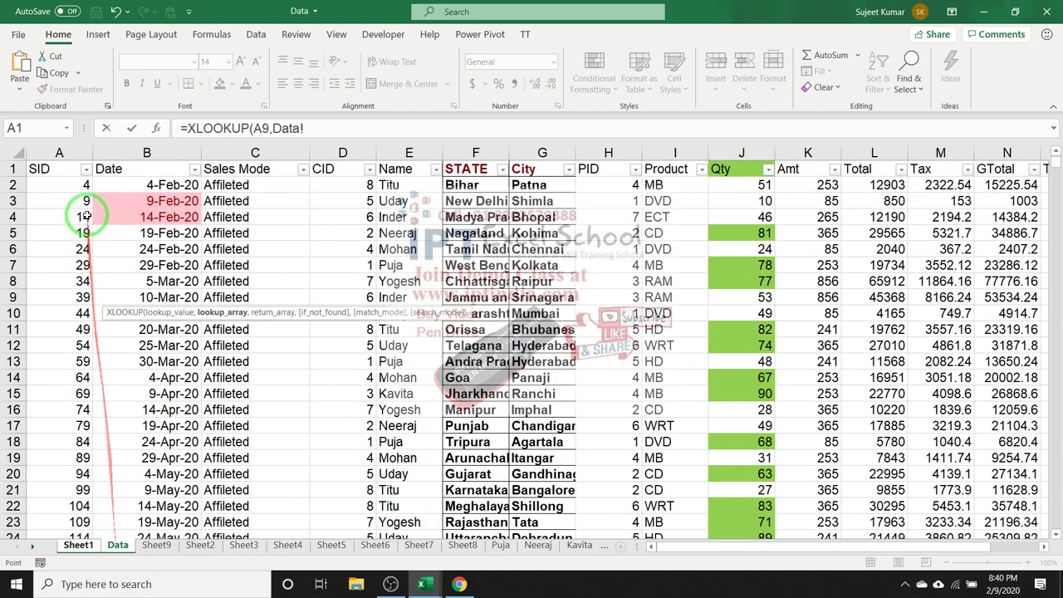
left_click(67, 153)
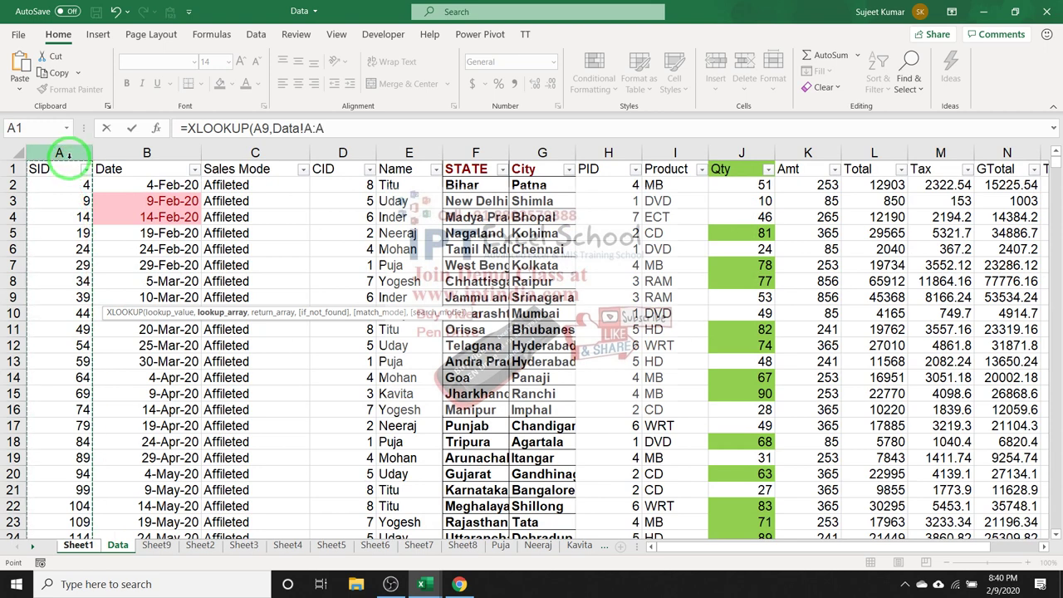
type(",")
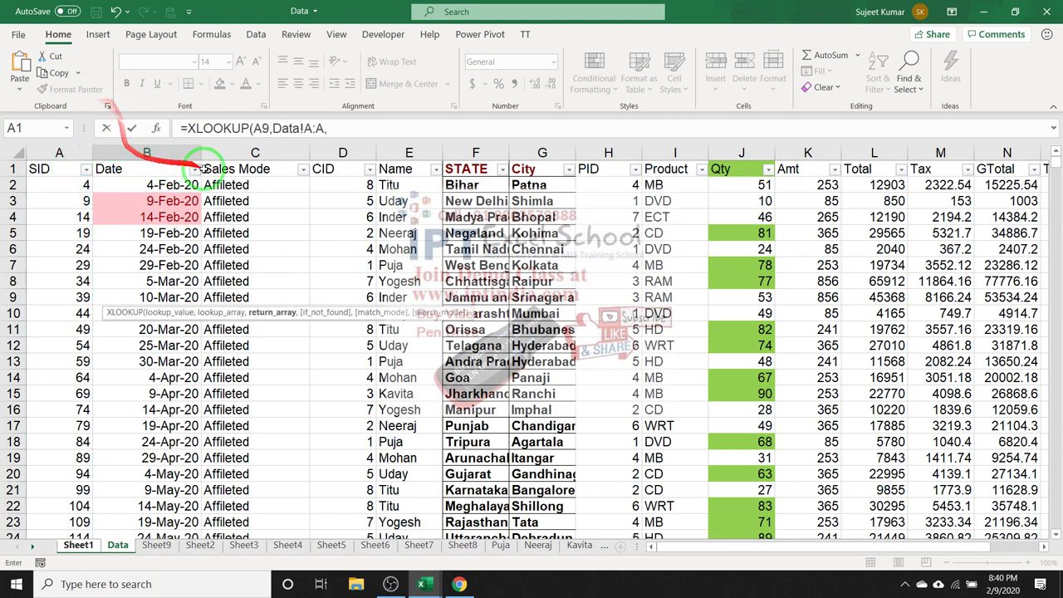
left_click(229, 152)
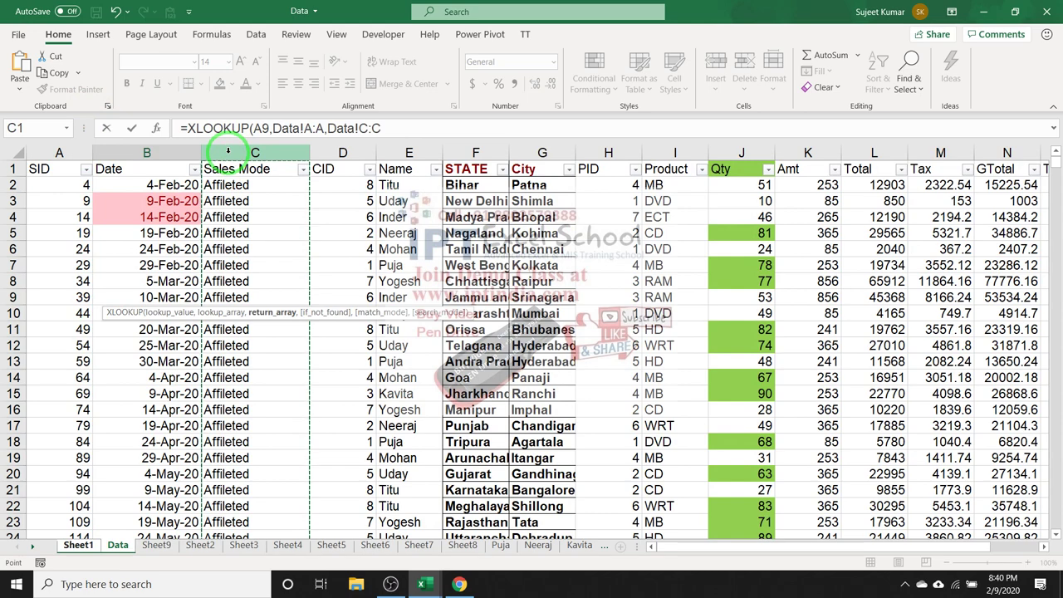
type(")")
key("Return")
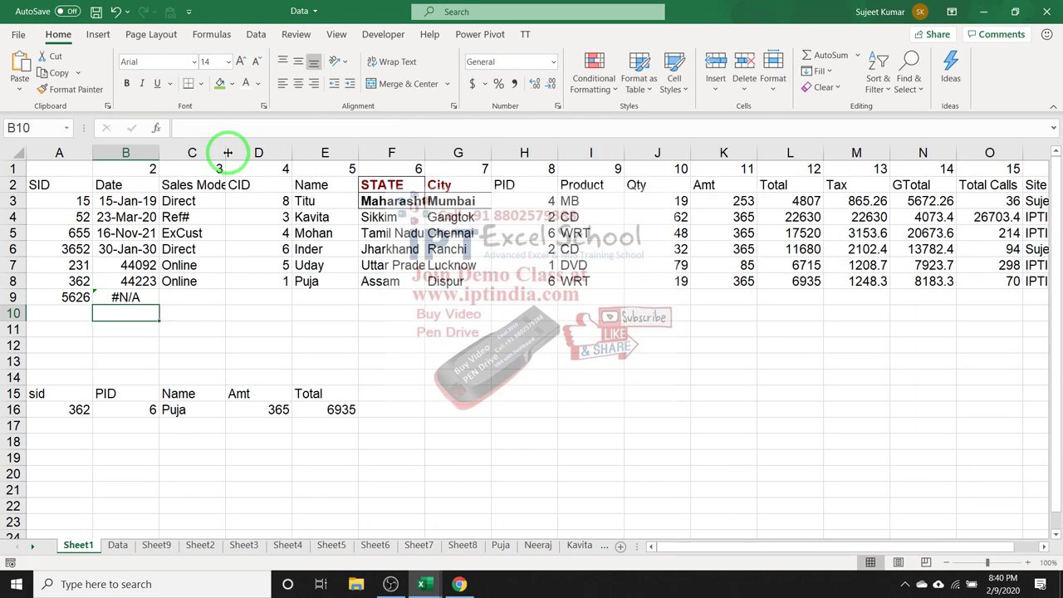
key("Up")
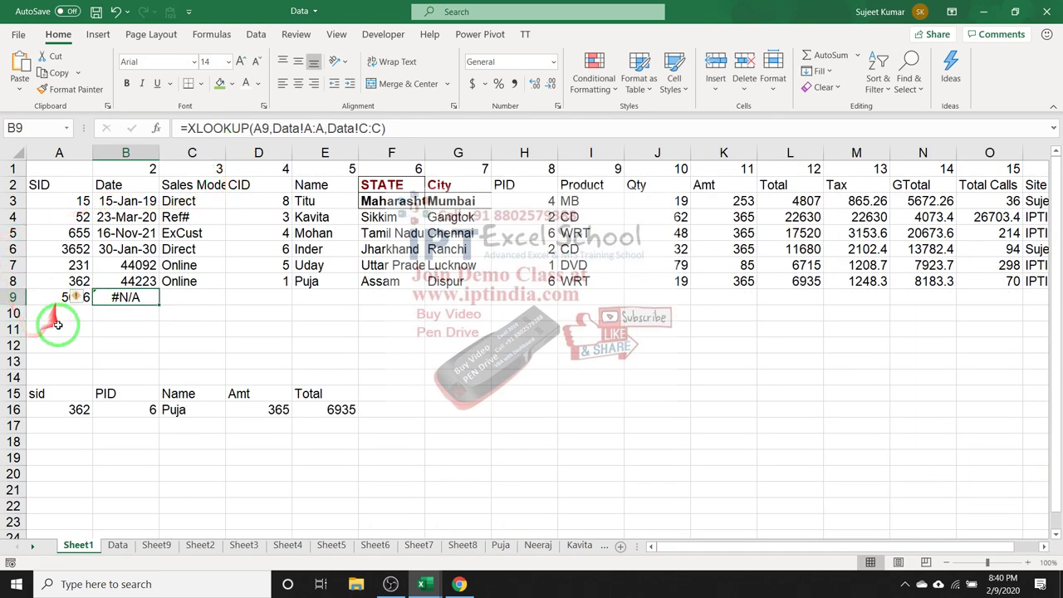
left_click(52, 296)
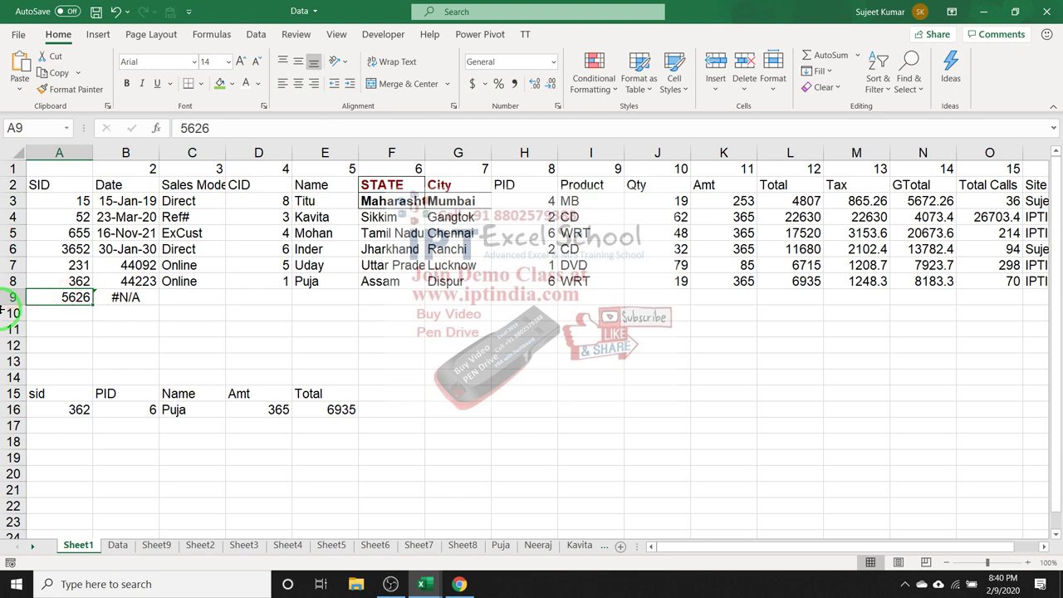
Change A9's SID to 412 so B9's XLOOKUP returns Online
type("412")
key("Return")
key("Up")
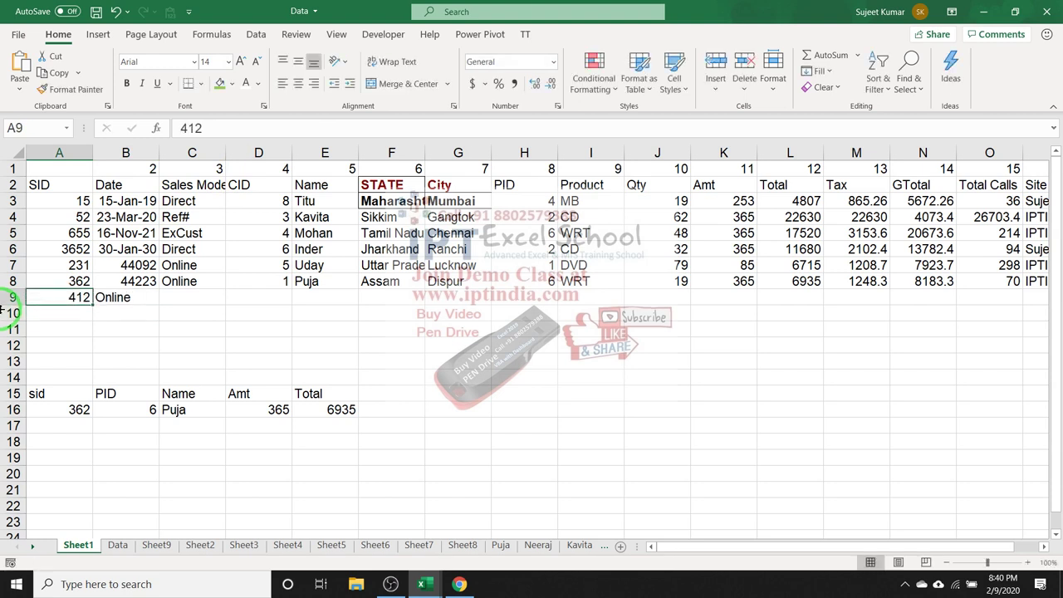
key("Right")
Enter 412 as the SID in A8 and review the C8 and B9 formulas
key("Up")
key("Left")
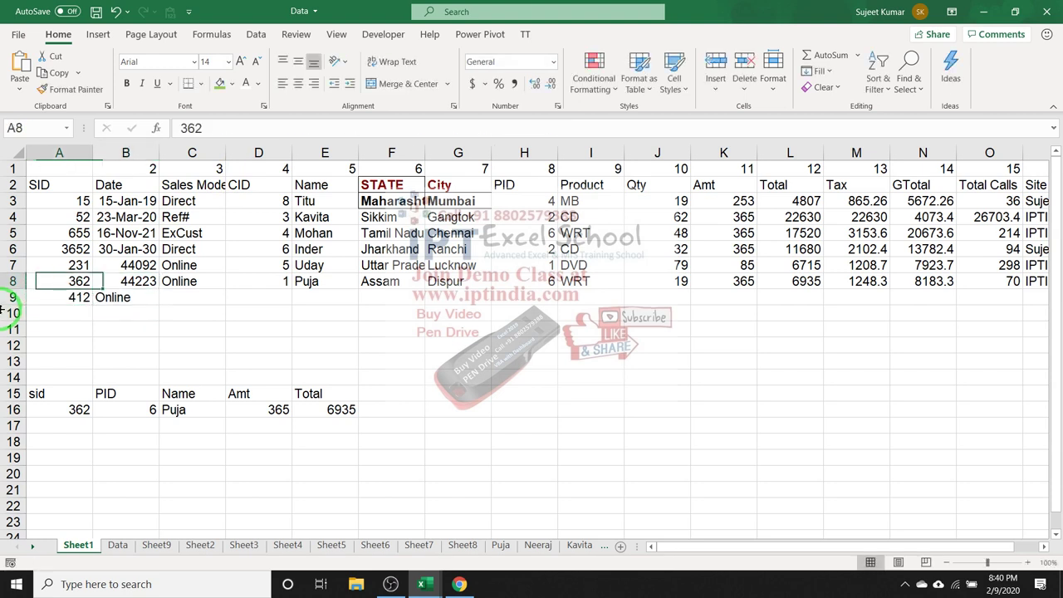
type("412")
key("ctrl+Return")
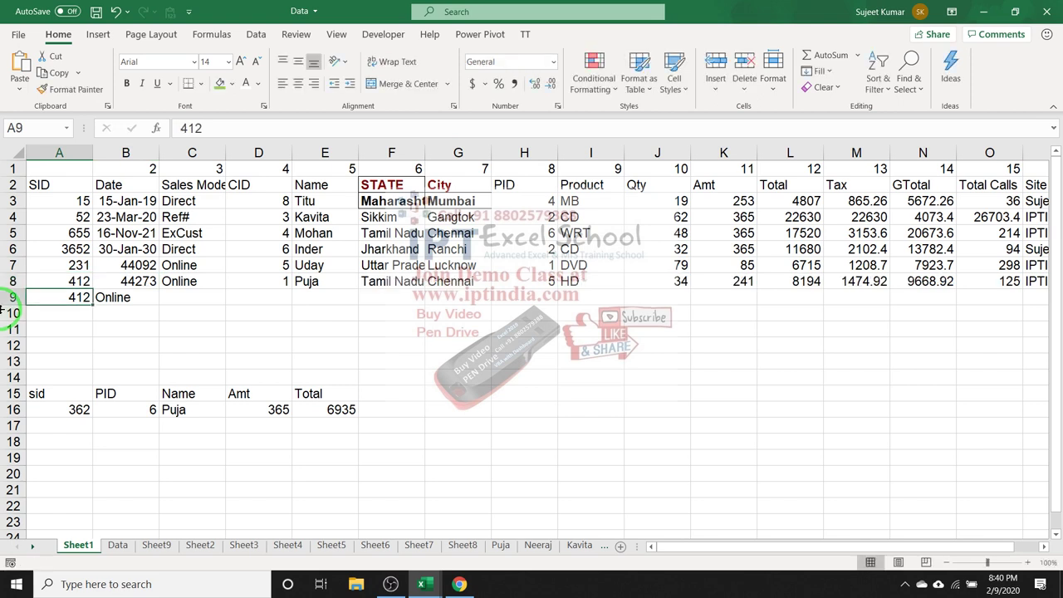
key("Right")
key("Right")
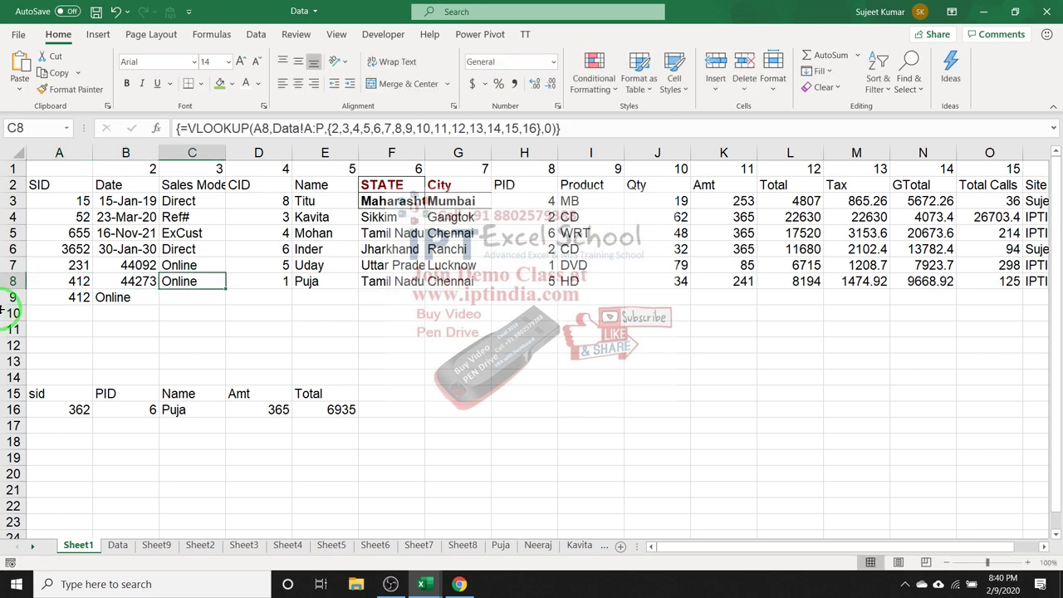
key("Down")
key("Left")
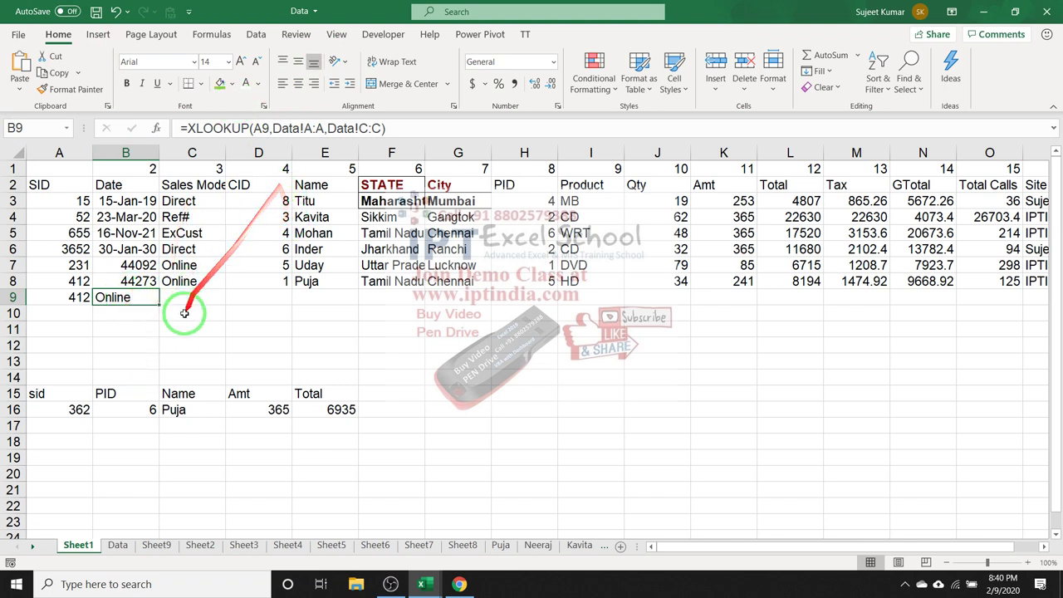
double_click(142, 297)
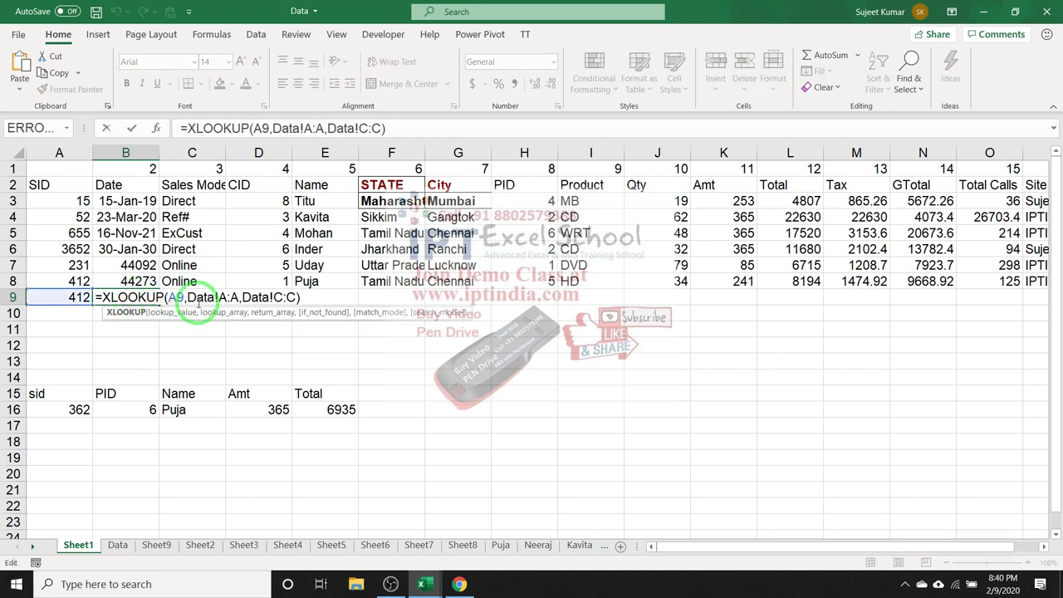
key("Escape")
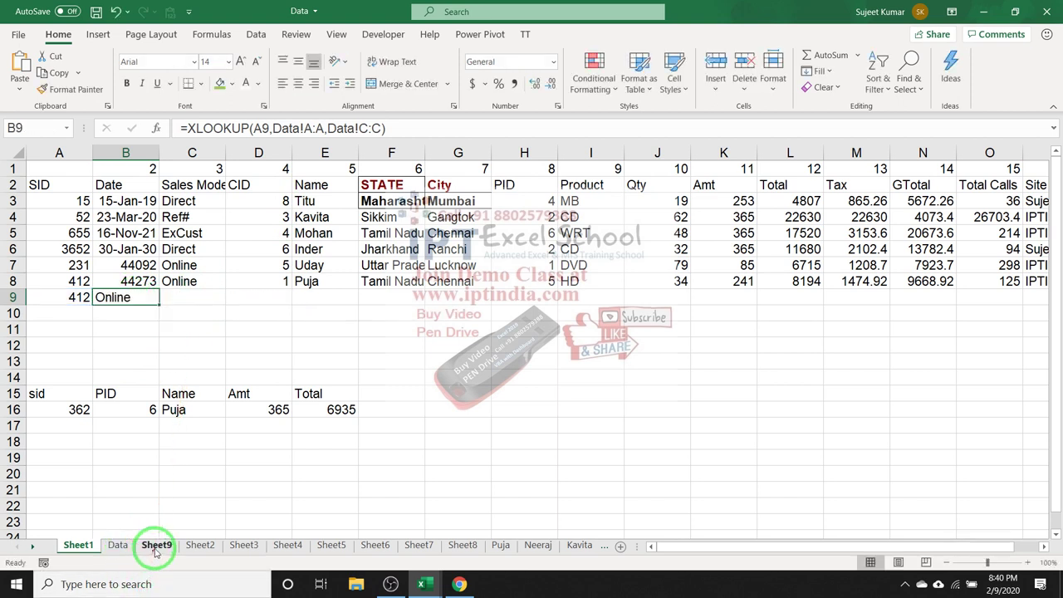
left_click(199, 546)
left_click(188, 467)
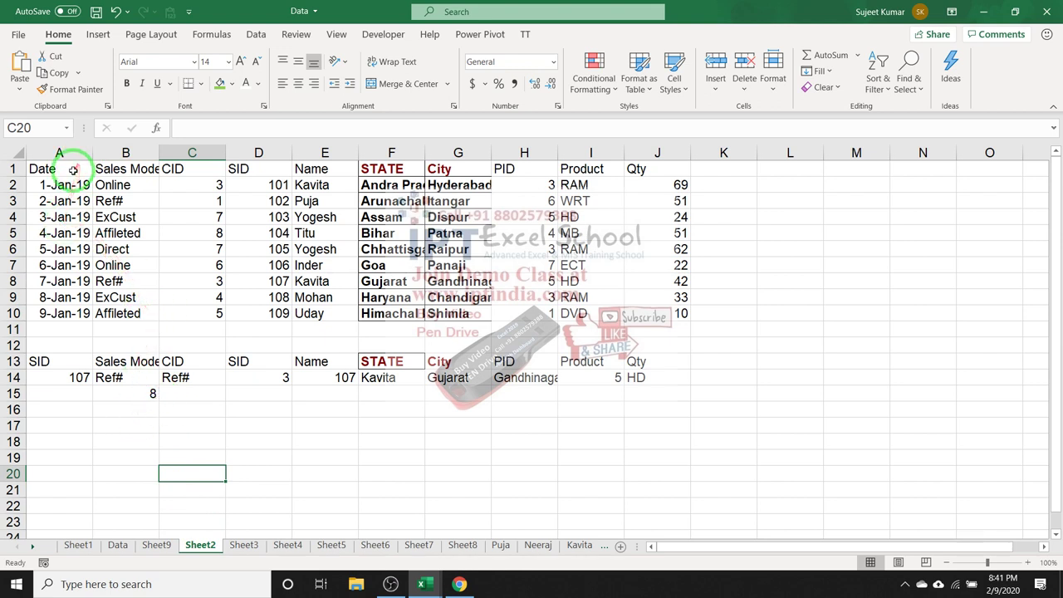
mouse_move(75, 168)
left_mouse_down()
mouse_move(353, 168)
mouse_move(677, 314)
left_mouse_up()
left_click_drag(249, 171, 255, 310)
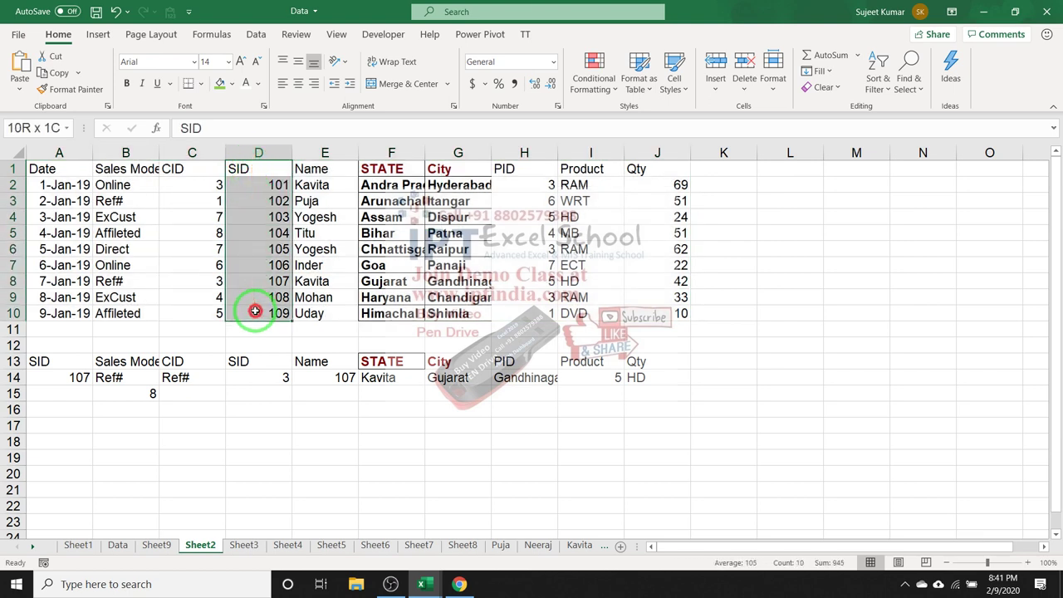
mouse_move(255, 310)
left_mouse_down()
mouse_move(424, 311)
mouse_move(257, 325)
left_mouse_up()
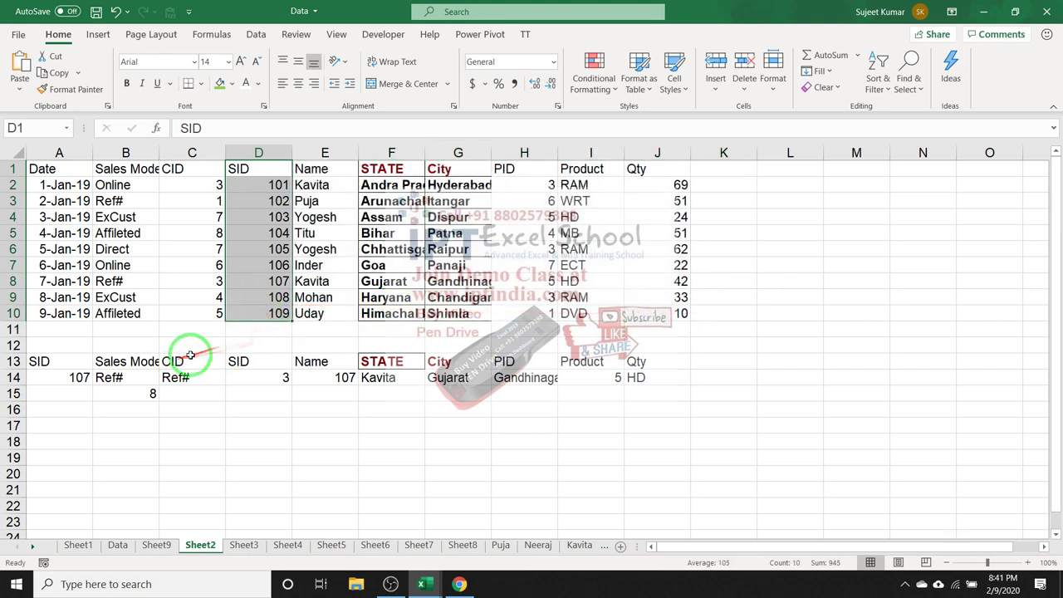
left_click(193, 420)
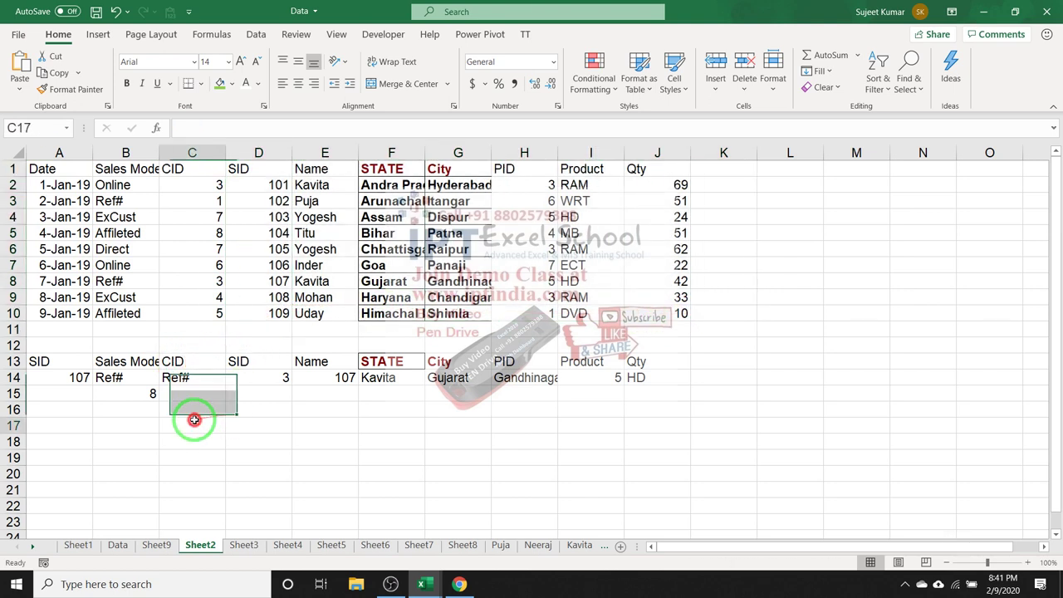
double_click(116, 378)
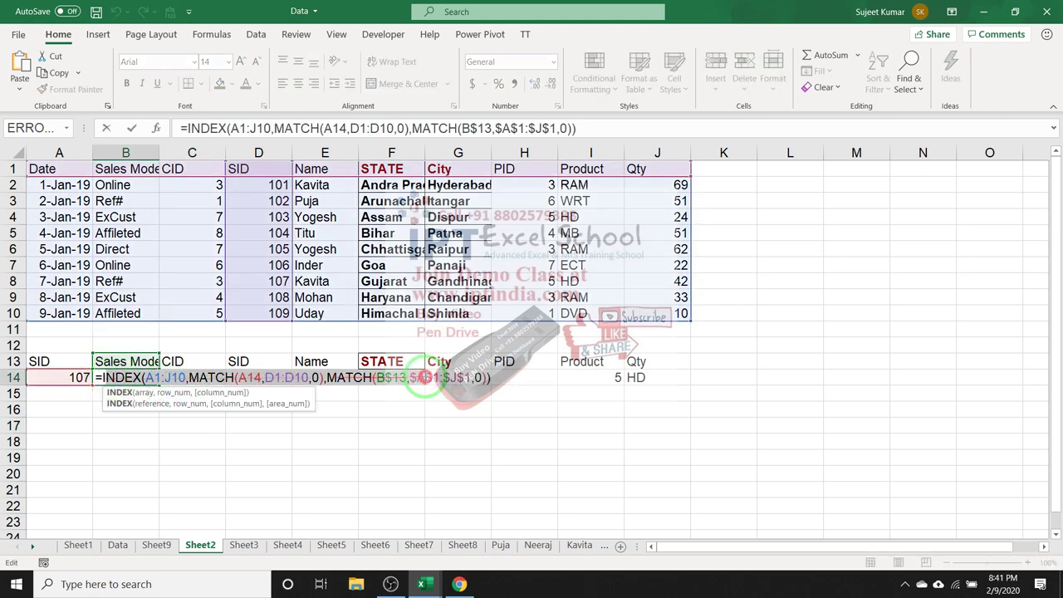
key("Escape")
double_click(177, 384)
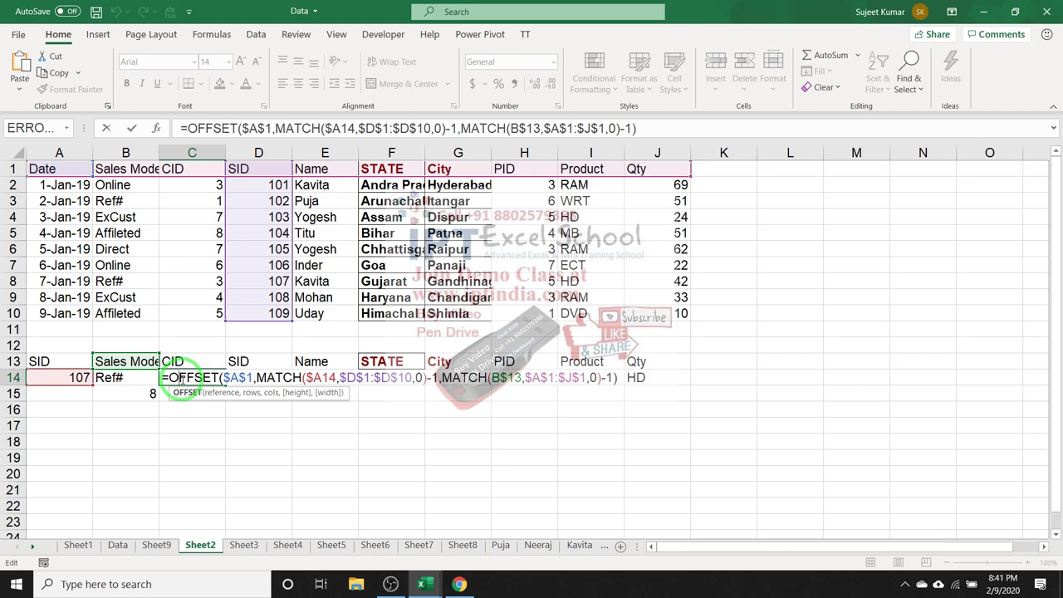
key("Escape")
double_click(142, 378)
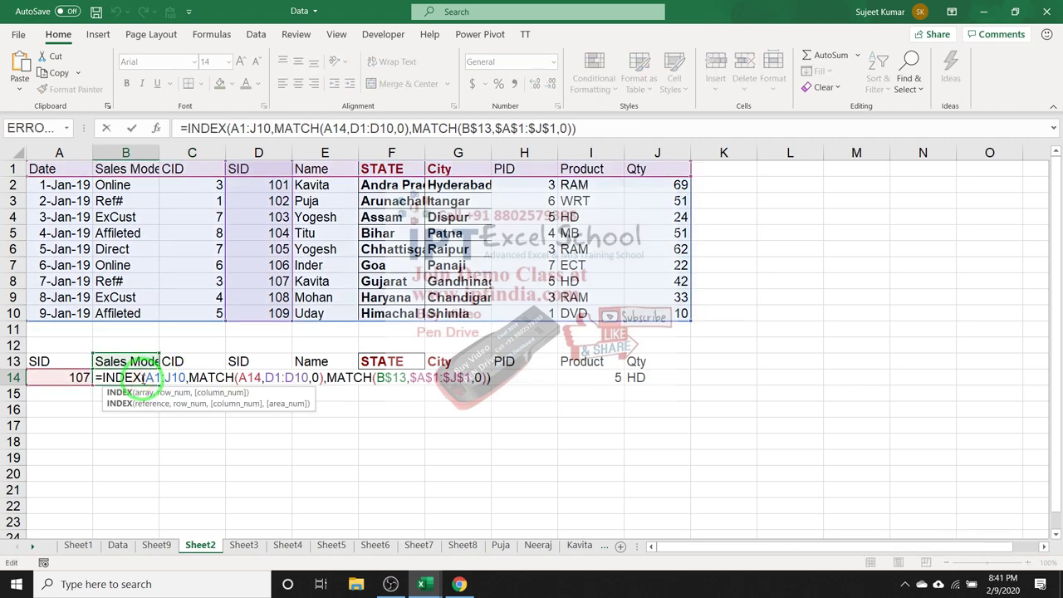
key("Escape")
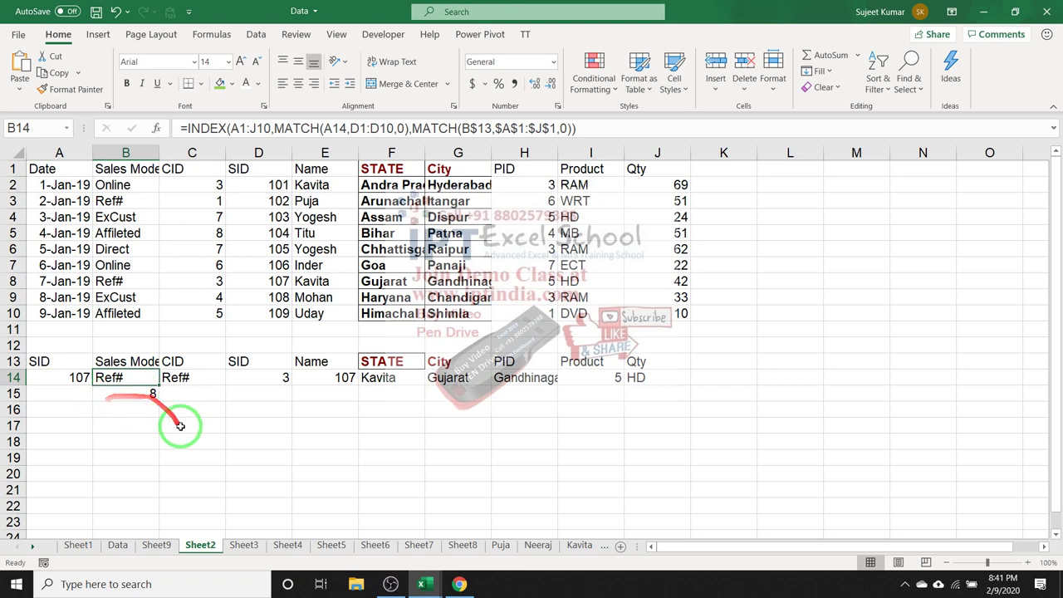
Enter SID 108 in cell A16
left_click(129, 411)
left_click(87, 410)
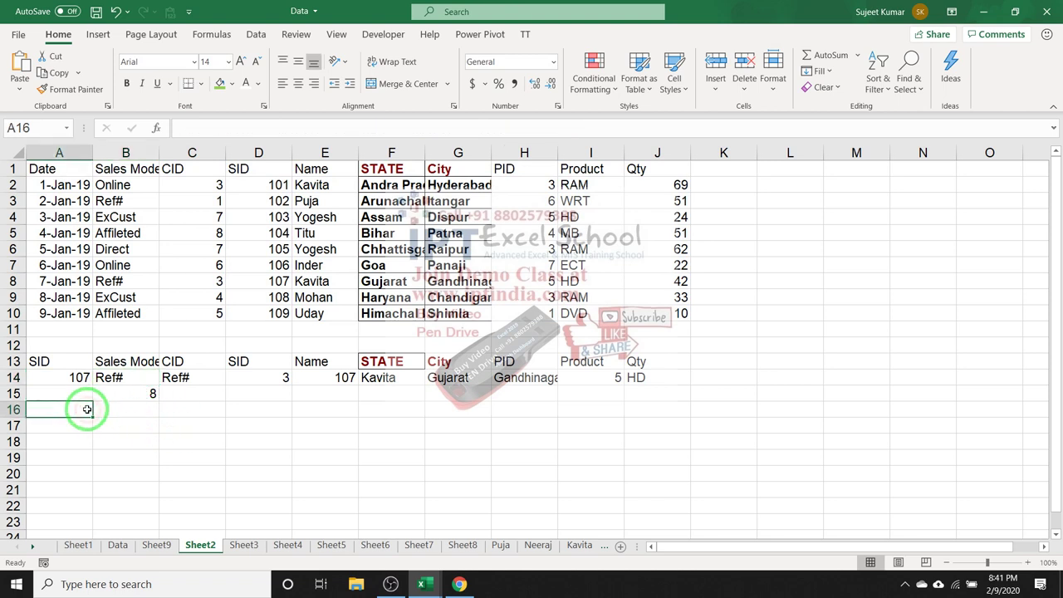
type("108")
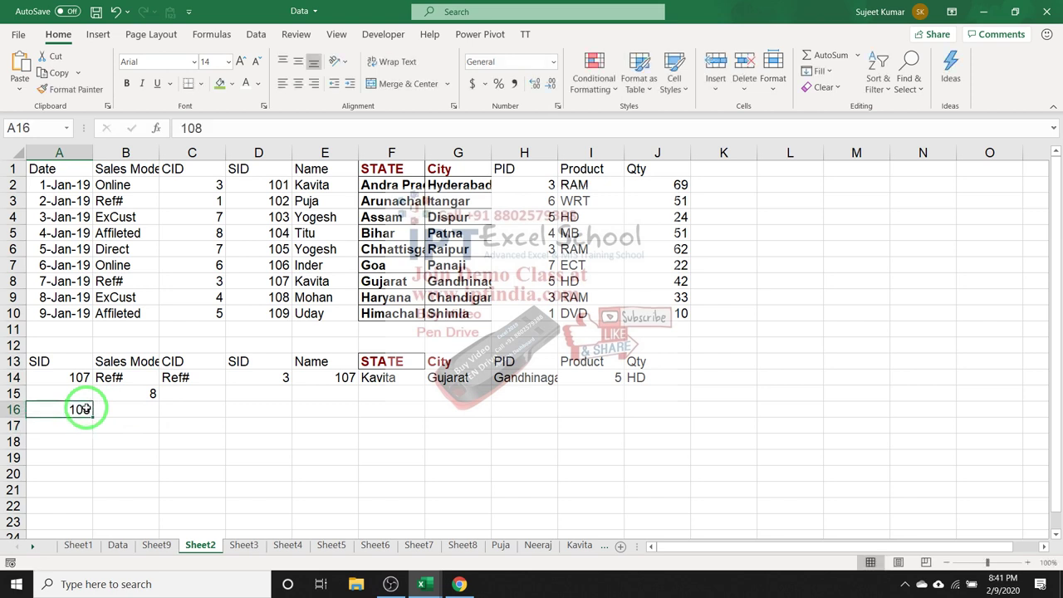
key("Tab")
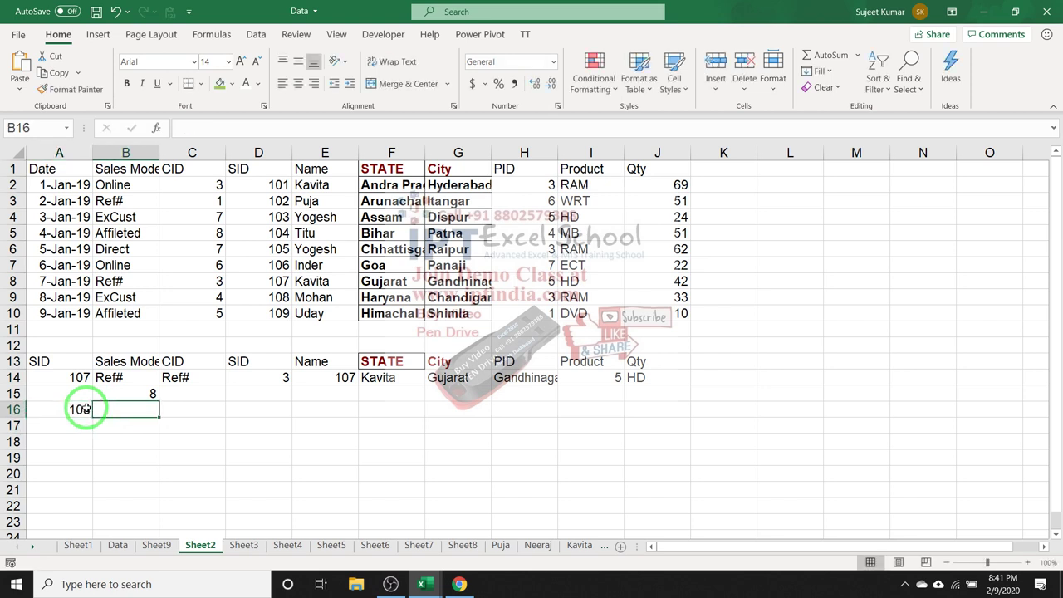
Enter =XLOOKUP(A16,D1:D10,B1:B10) in B16, returning ExCust
type("=xl")
key("Tab")
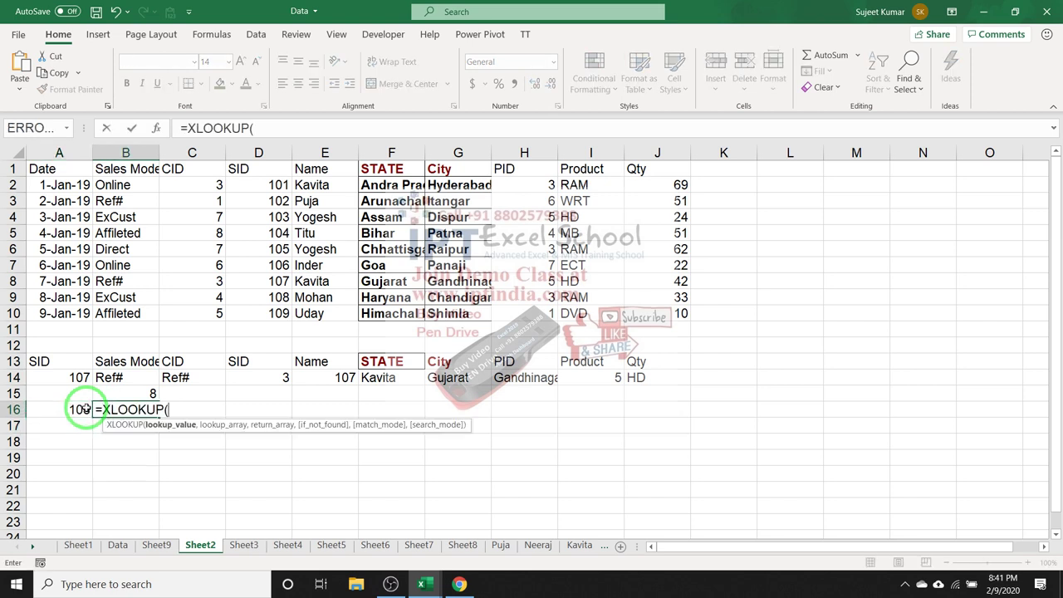
left_click(73, 409)
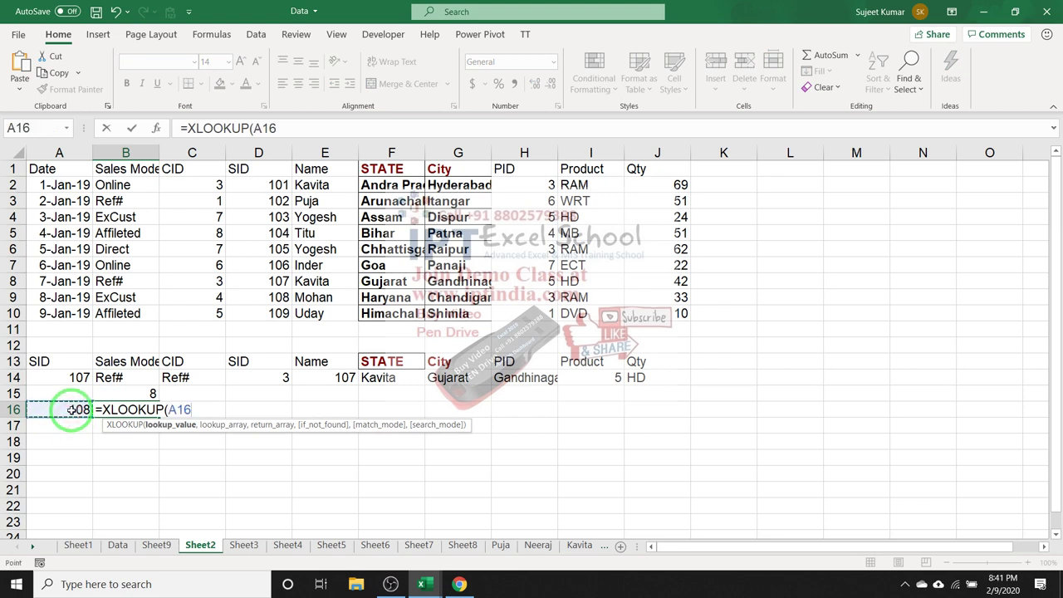
type(",")
left_click_drag(239, 387, 187, 357)
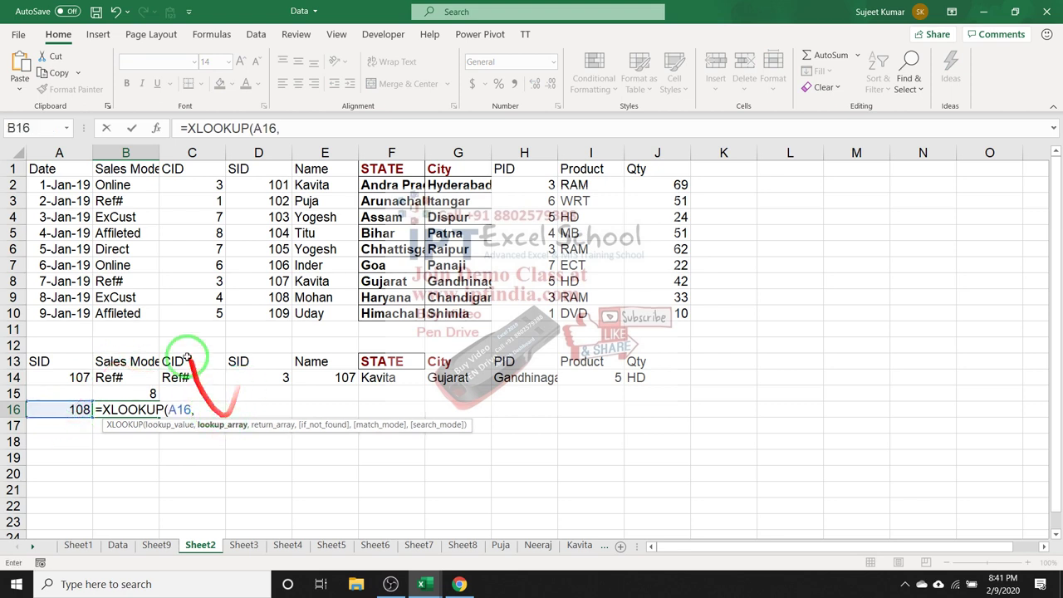
left_click_drag(258, 168, 271, 309)
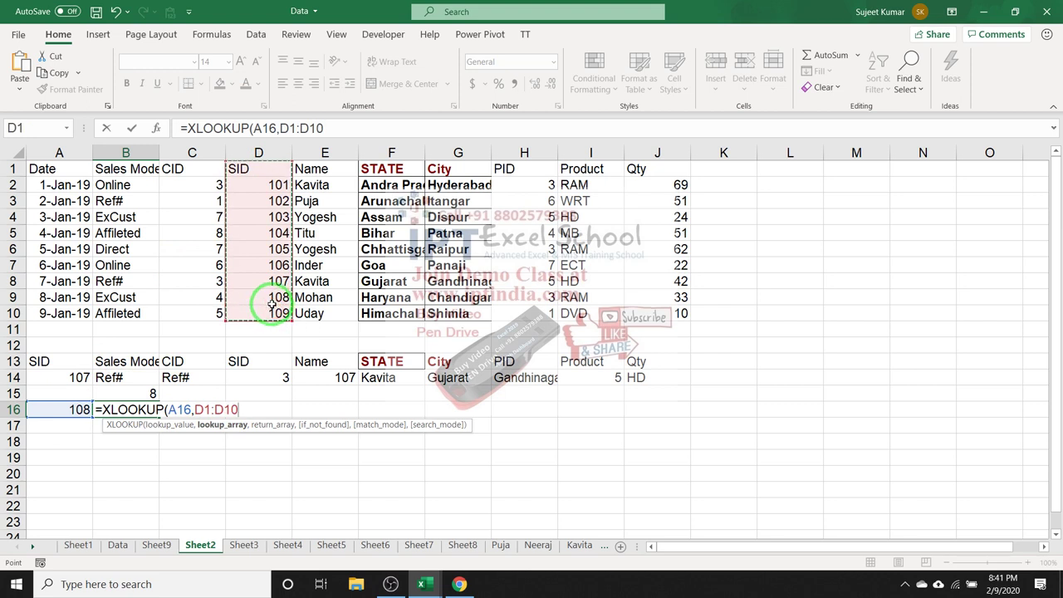
type(",")
left_click_drag(126, 169, 121, 313)
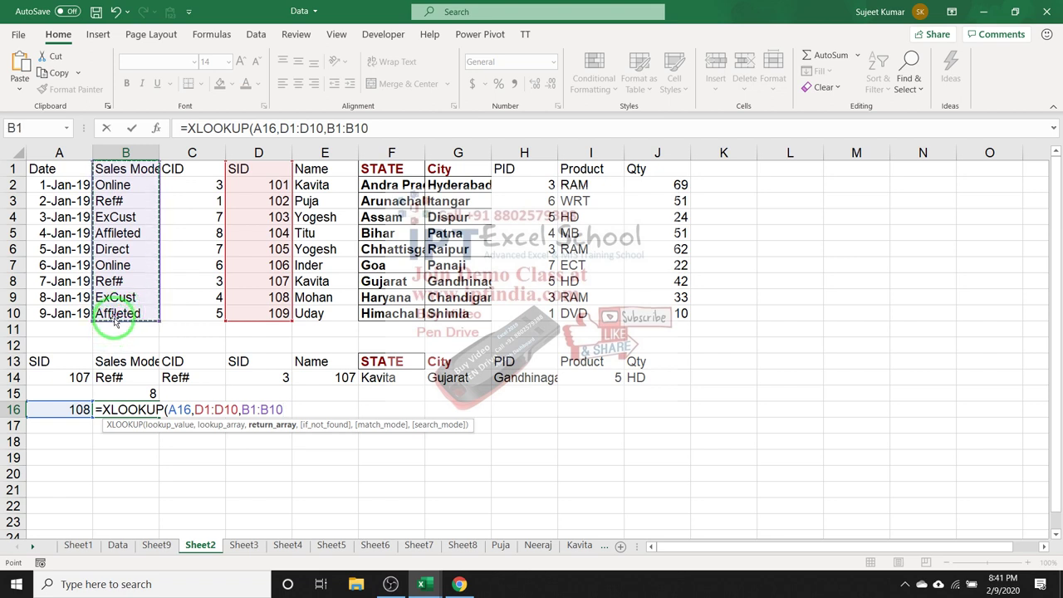
key("Return")
key("Up")
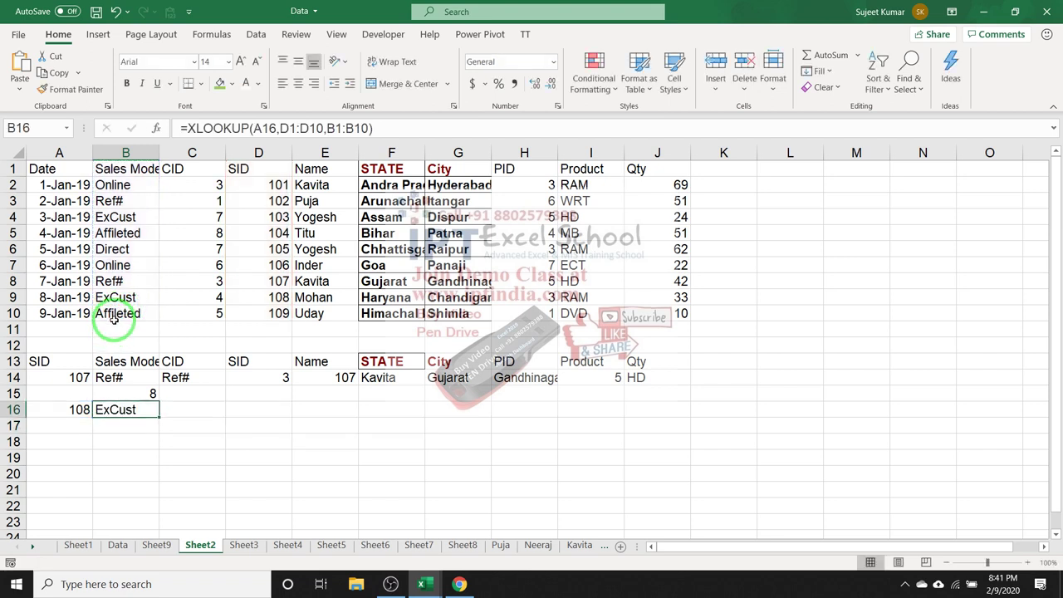
Review the row 14 lookup formulas and B16's new XLOOKUP
left_click(108, 378)
left_click(170, 380)
left_click(262, 378)
left_click(336, 379)
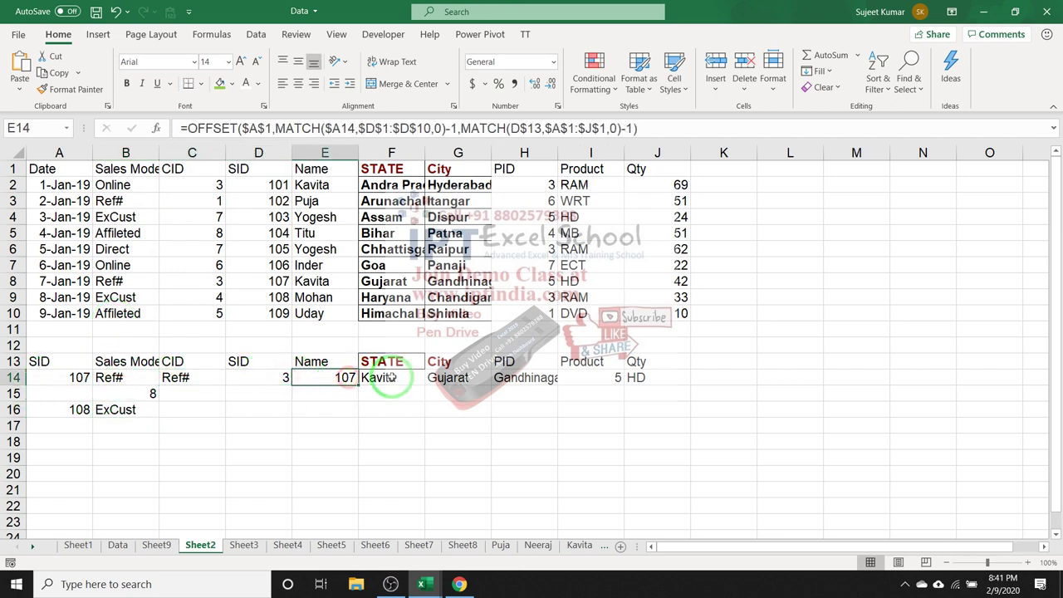
left_click(391, 379)
left_click(470, 372)
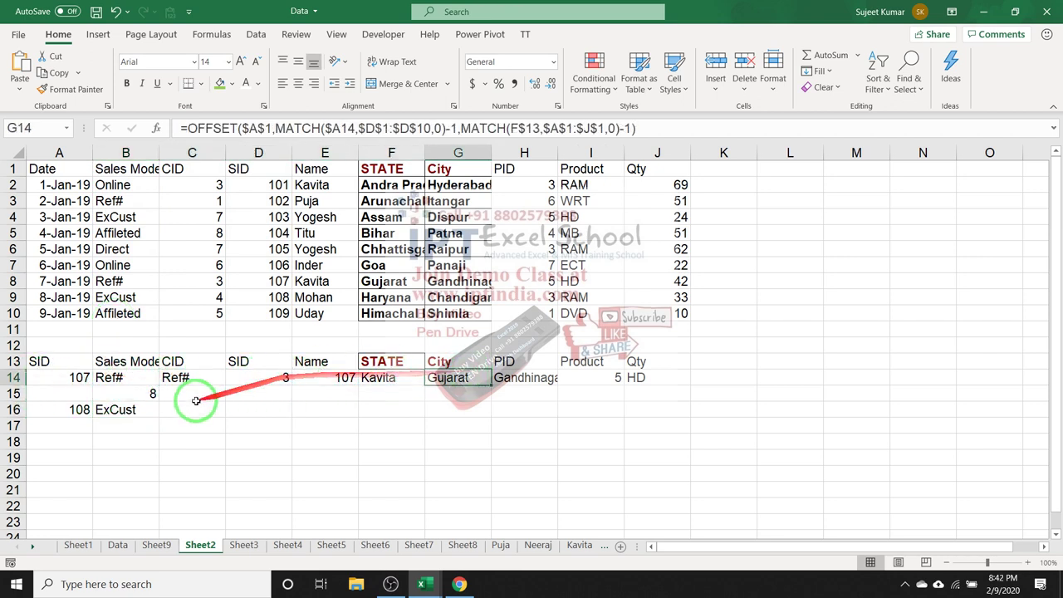
left_click(115, 408)
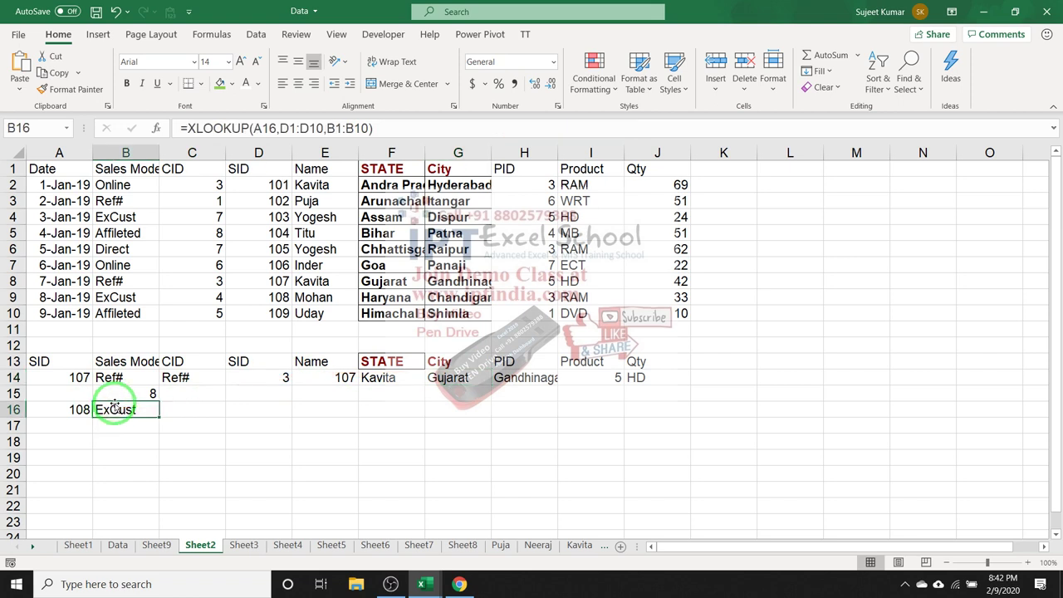
left_click(25, 34)
left_click(18, 37)
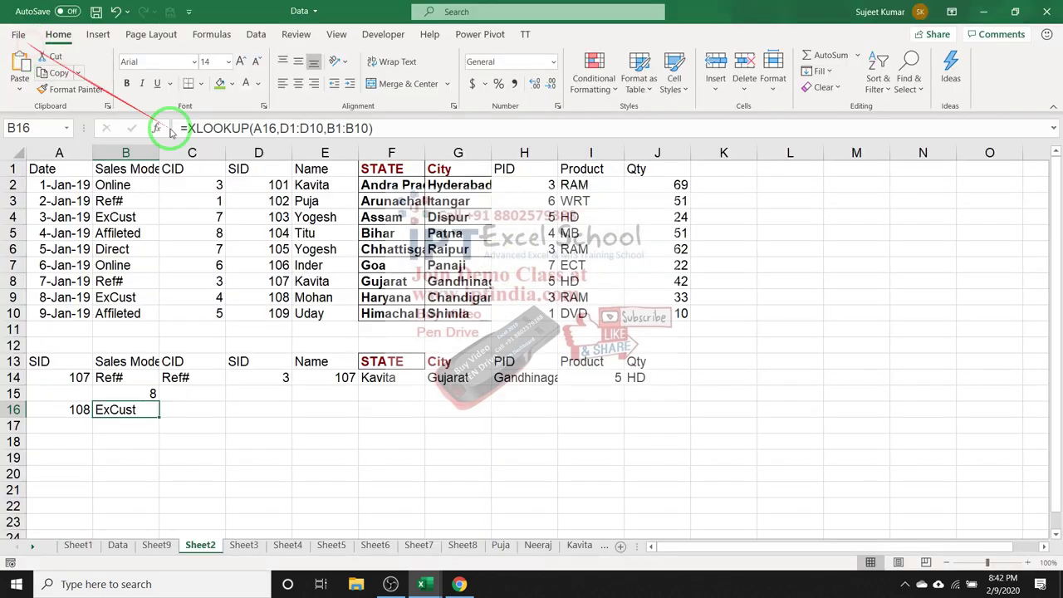
Browse Sheet3 and Sheet4, then switch to Sheet8
left_click(243, 545)
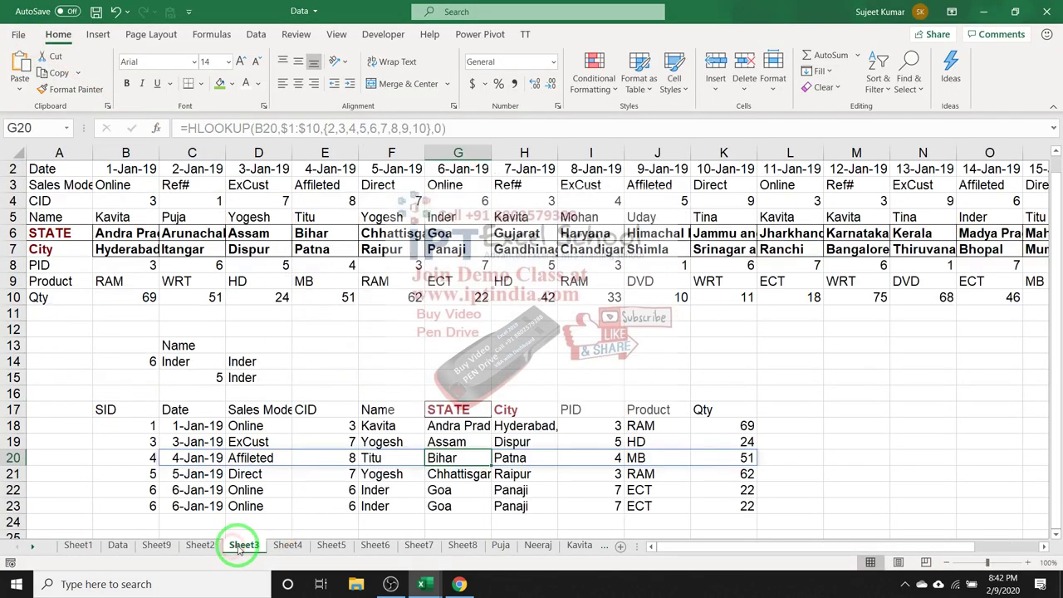
left_click(283, 550)
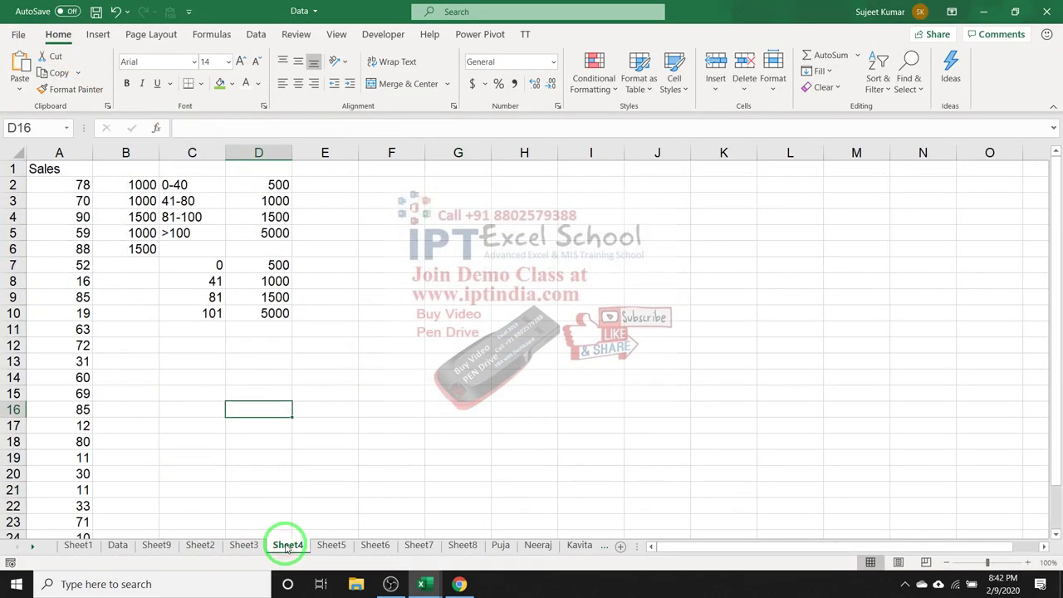
left_click(239, 548)
left_click(461, 547)
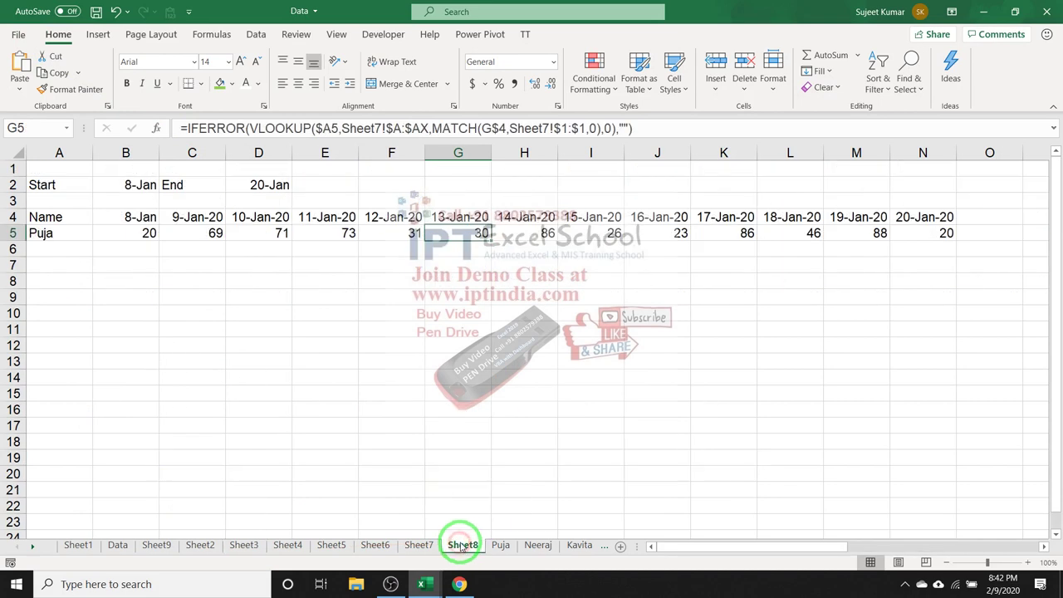
Inspect B5's IFERROR(VLOOKUP) formula and its empty-text fallback, leaving it unchanged
left_click(142, 236)
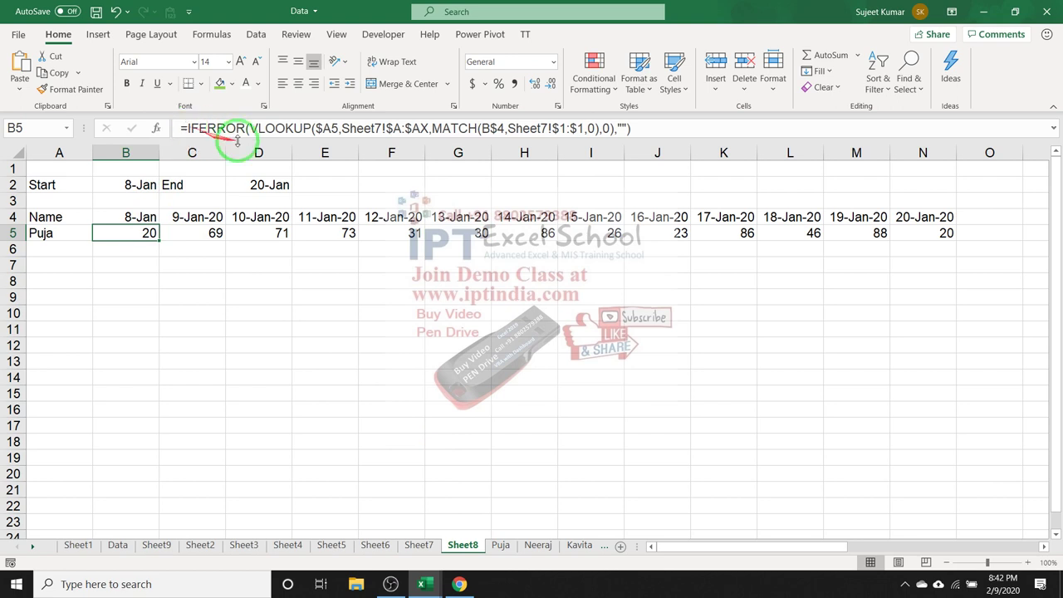
mouse_move(247, 130)
left_mouse_down()
mouse_move(637, 126)
mouse_move(616, 126)
left_mouse_up()
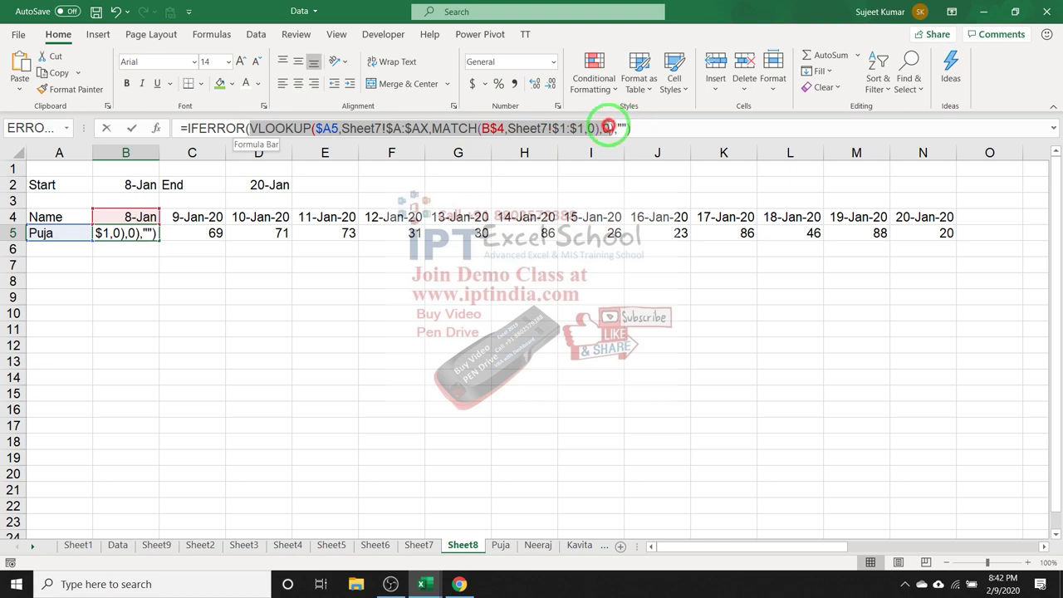
left_click(620, 128)
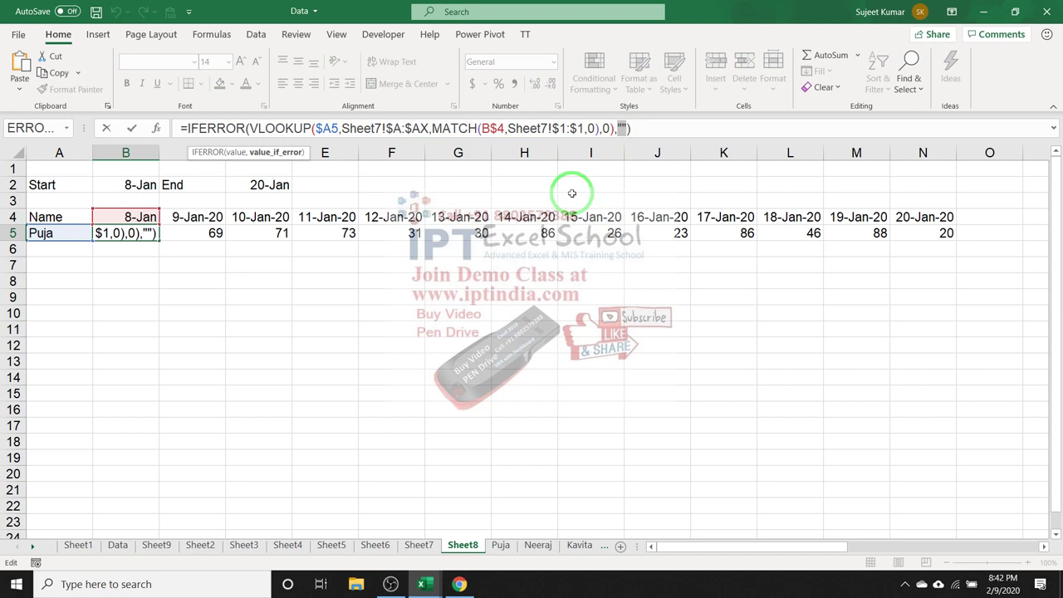
key("ctrl+Return")
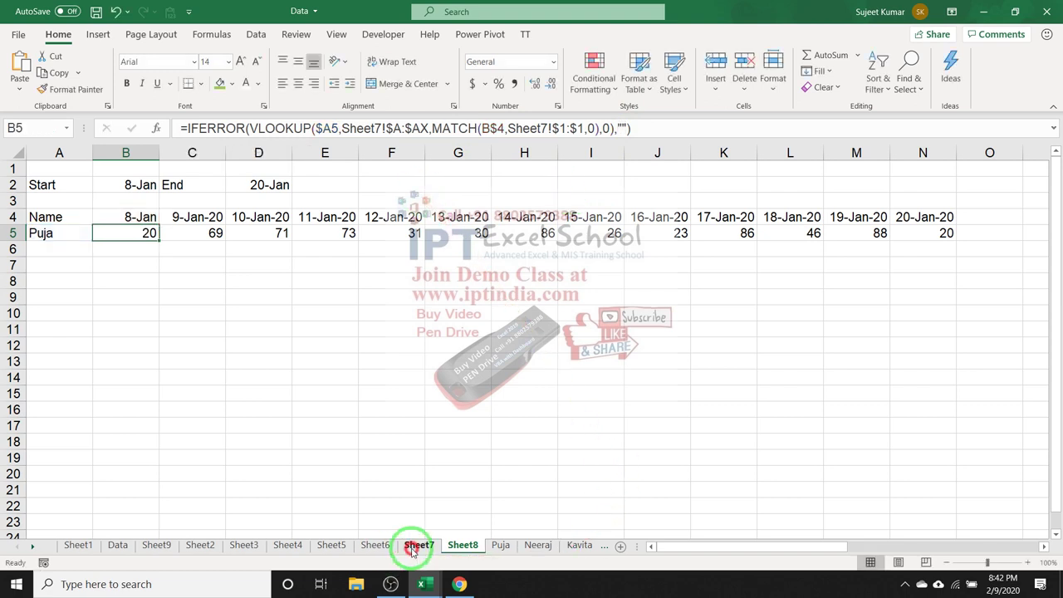
Look through Sheet7, Sheet6, Data and Sheet9, then return to Sheet1's empty A10
left_click(414, 549)
left_click(368, 550)
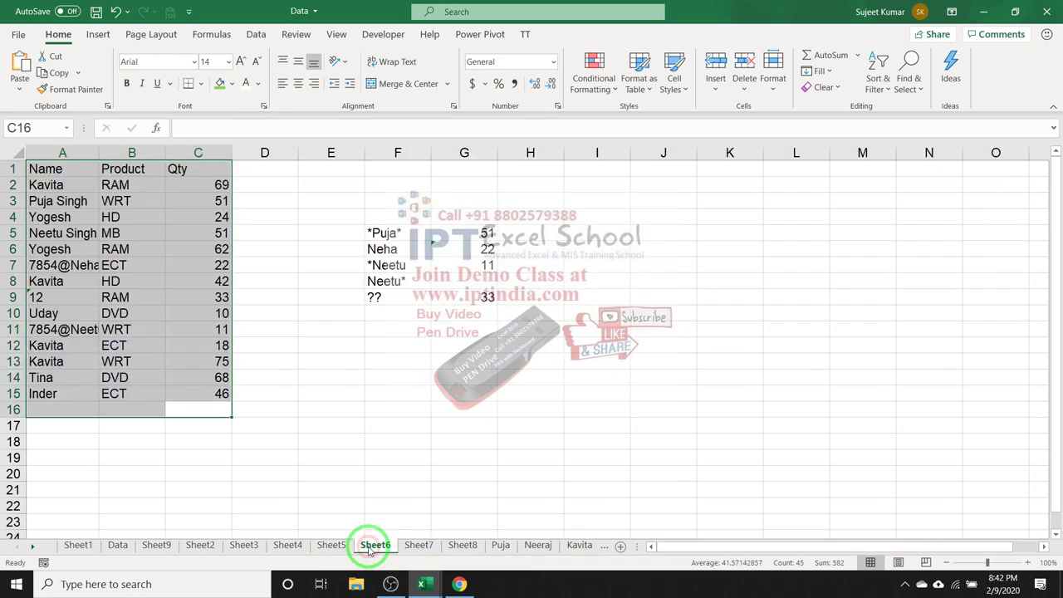
left_click(117, 548)
left_click(158, 548)
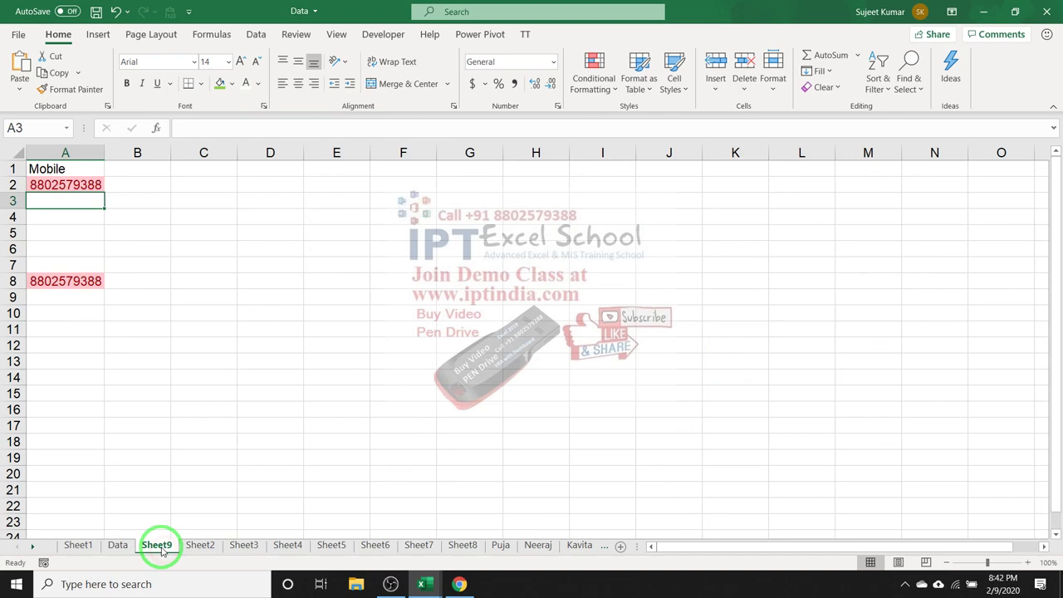
left_click(79, 546)
left_click(86, 314)
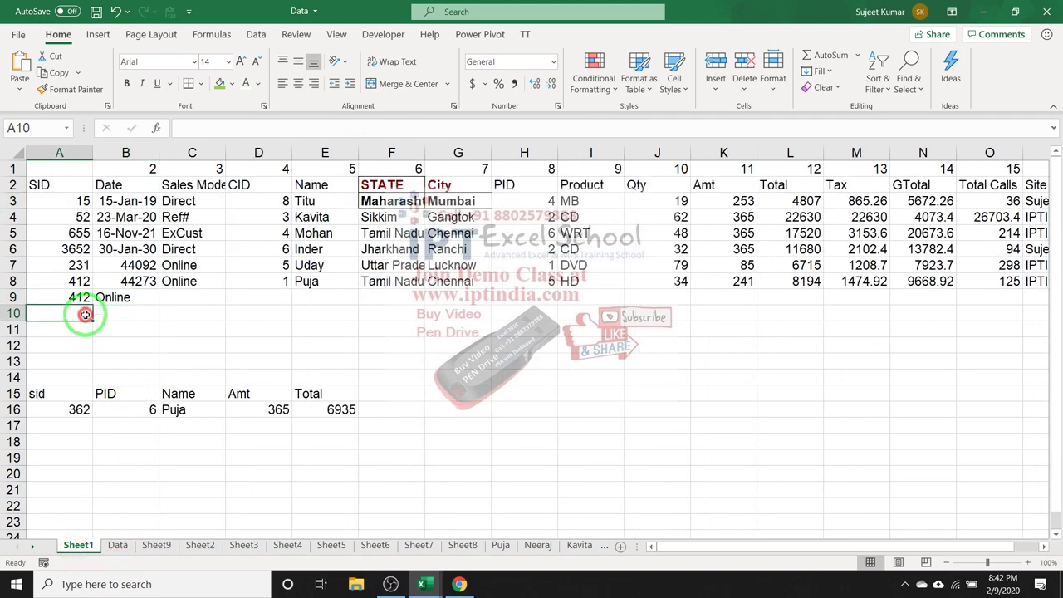
Enter =XLOOKUP(A10,Data!A:A,Data!B:B,"Data Not Match") in B10
left_click(98, 314)
type("=")
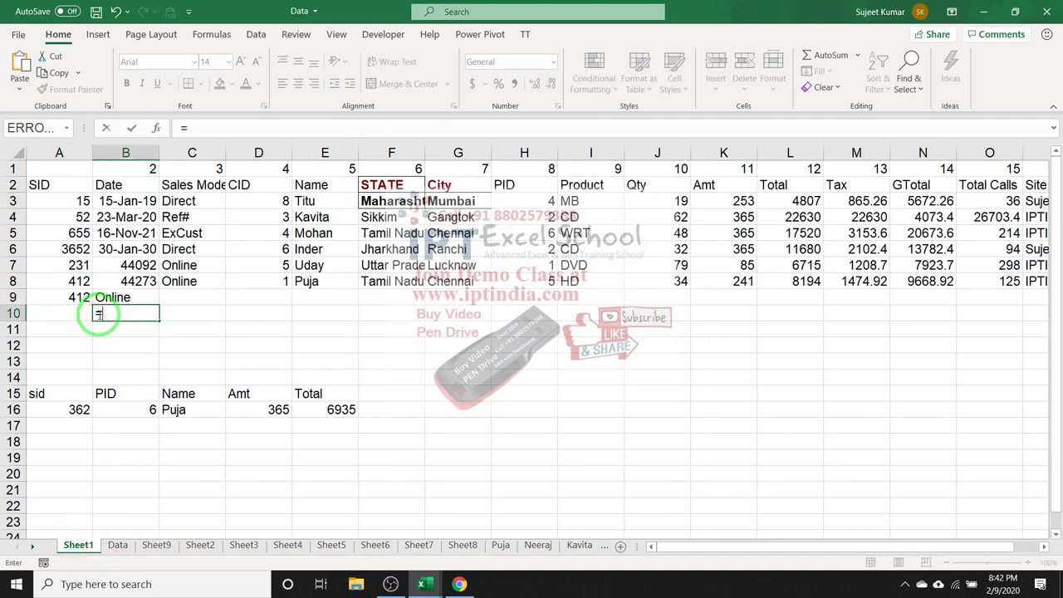
type("xl")
key("Tab")
left_click(83, 314)
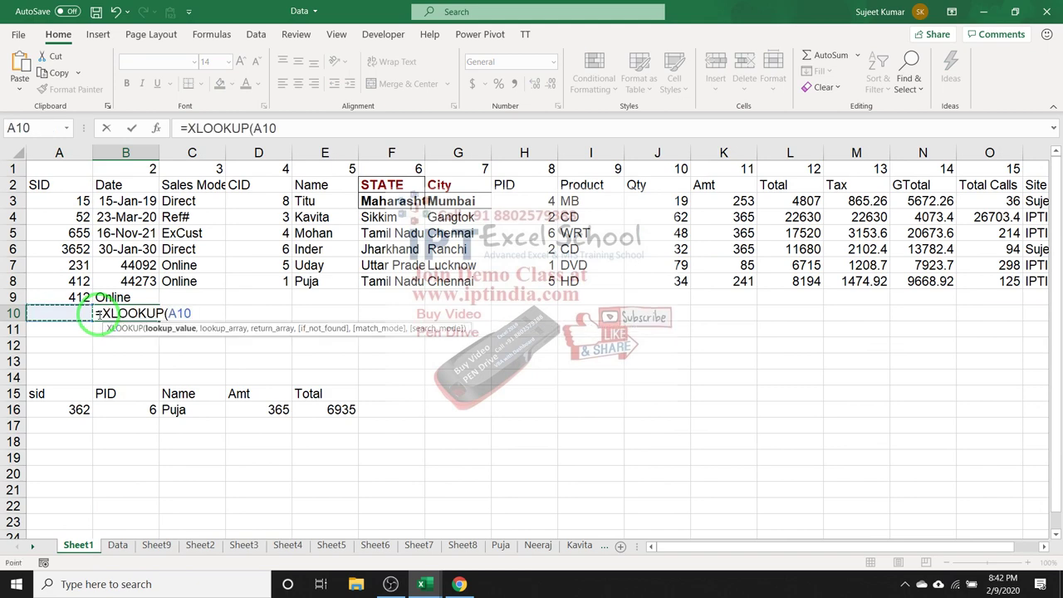
type(",")
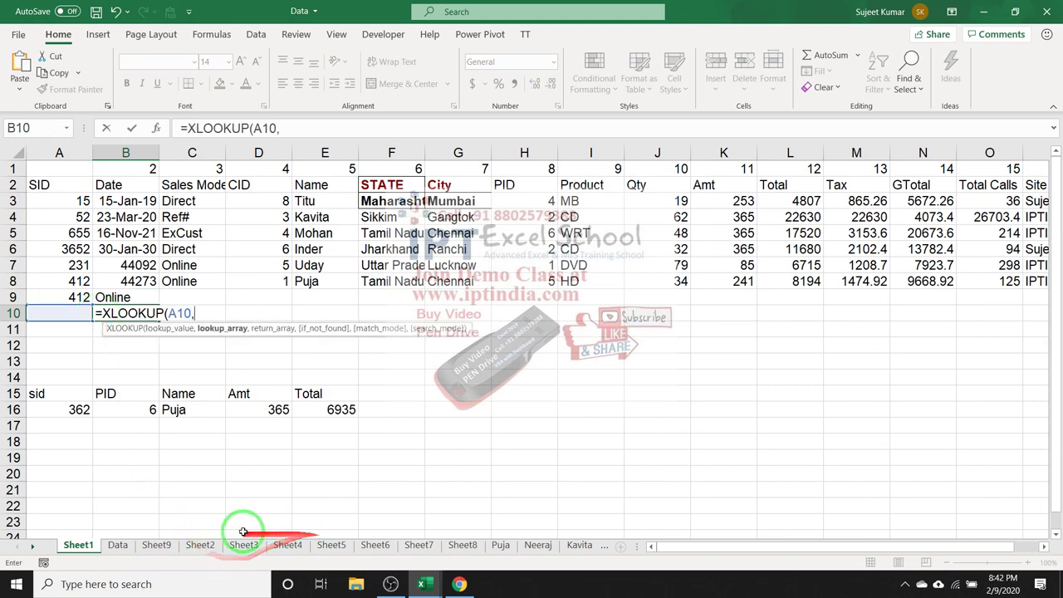
left_click(118, 545)
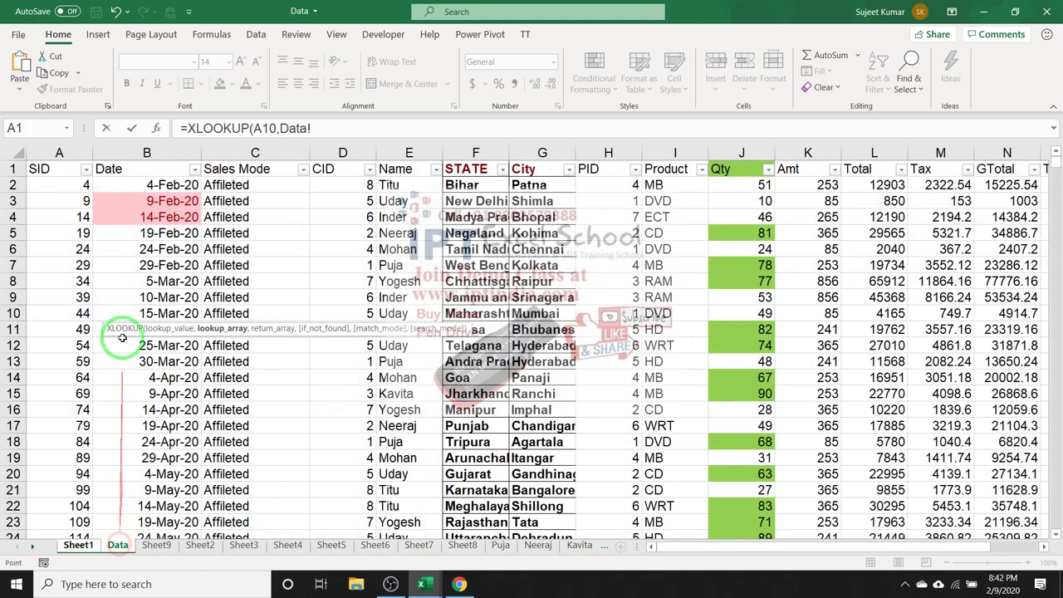
left_click(69, 158)
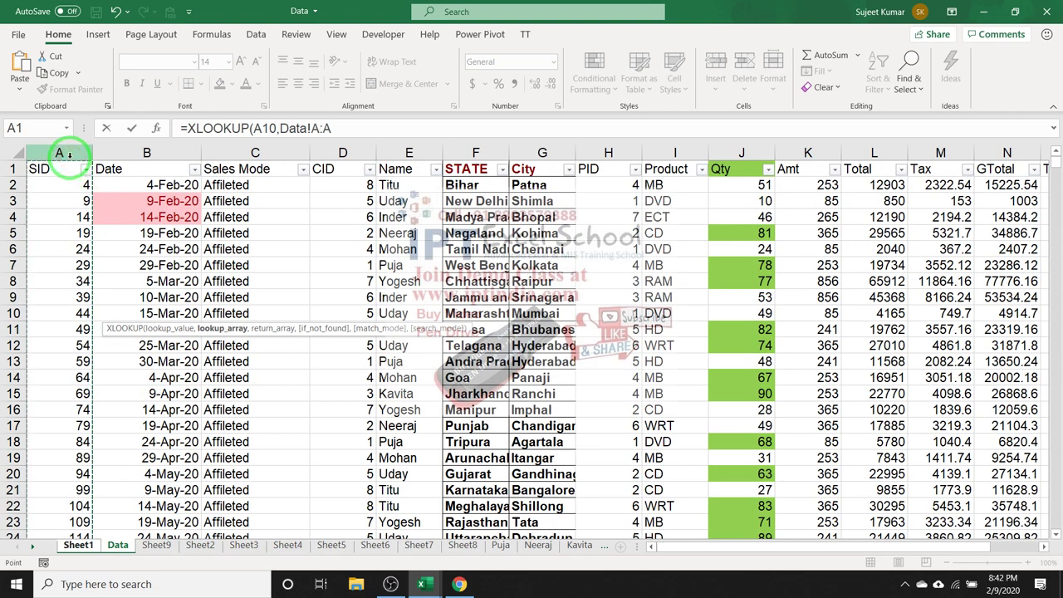
type(",")
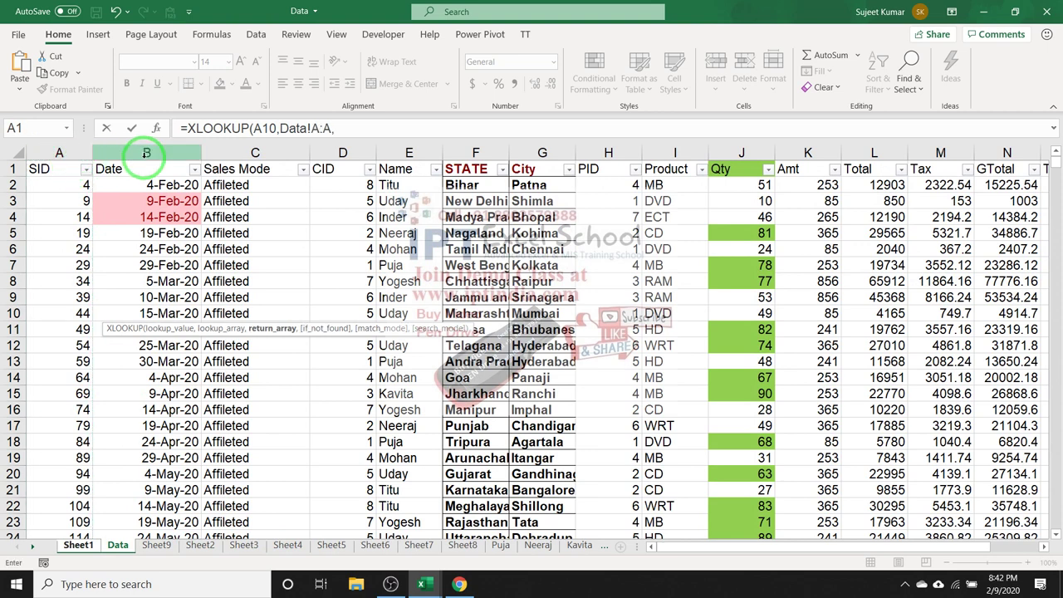
left_click(146, 155)
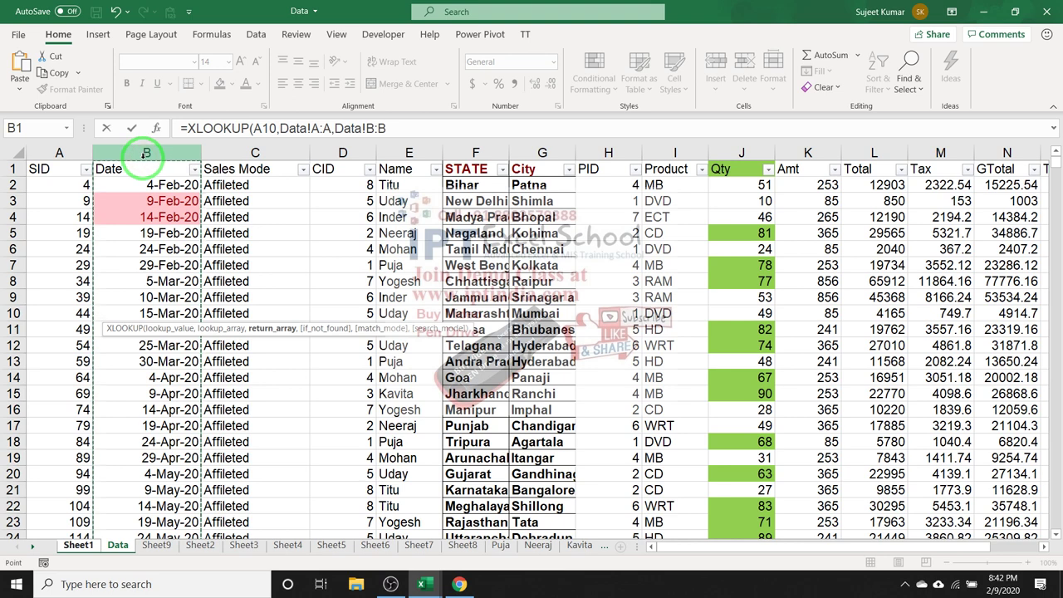
type(",")
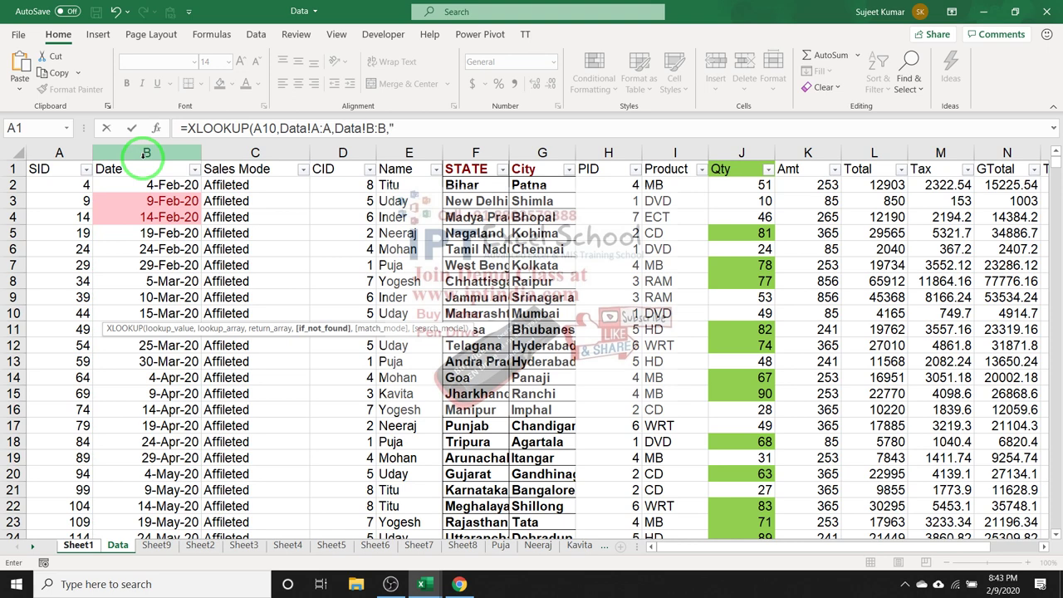
type("Data N")
type("ot Mat")
type("ch\"")
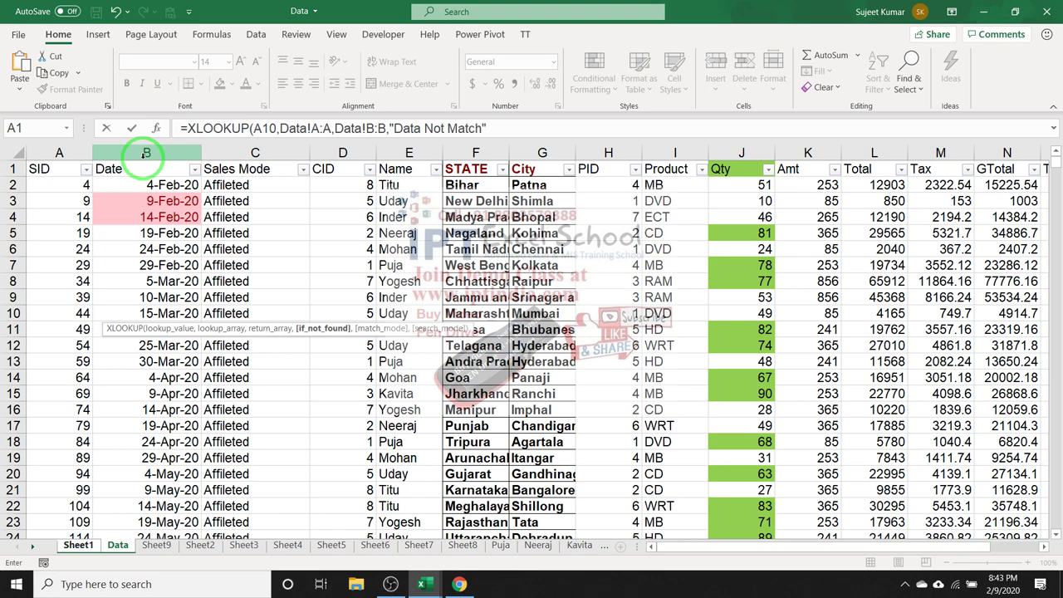
type(")")
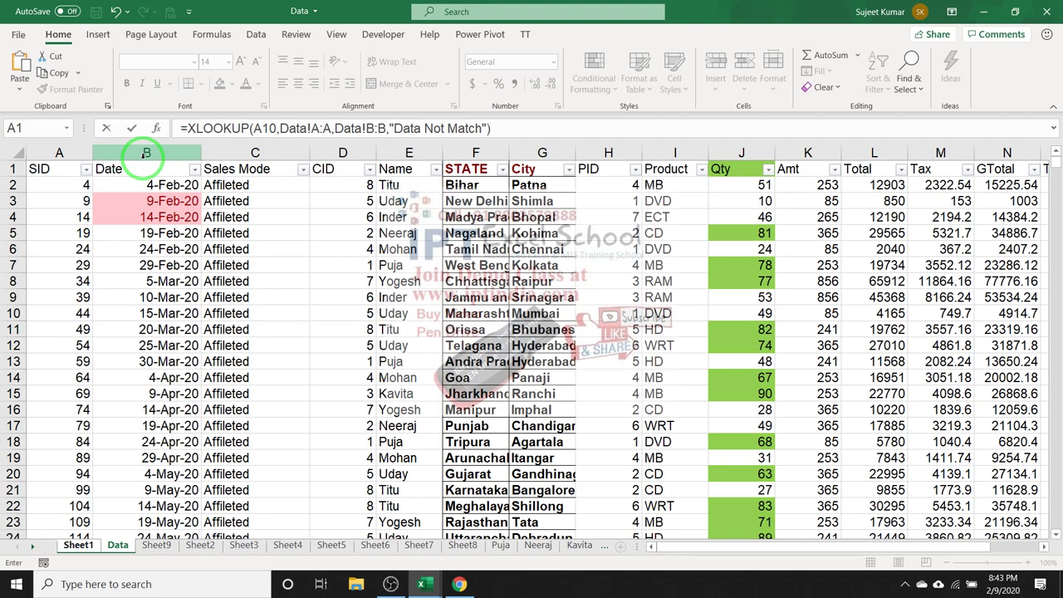
key("Return")
key("Up")
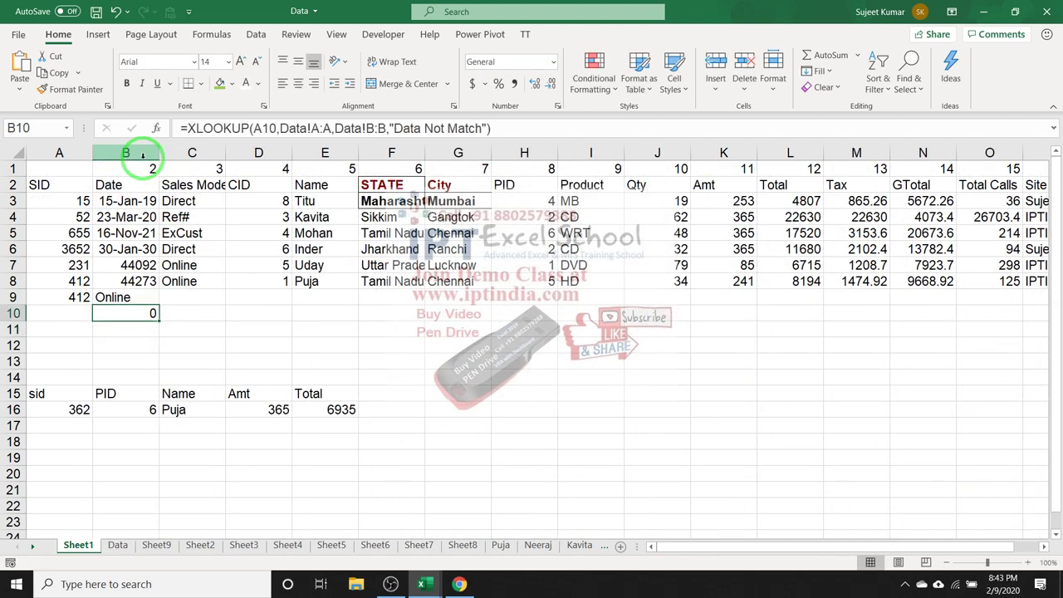
Enter 452, then the unmatched SID 8646546, in A10 so B10 shows Data Not Match
key("Left")
type("452")
key("Return")
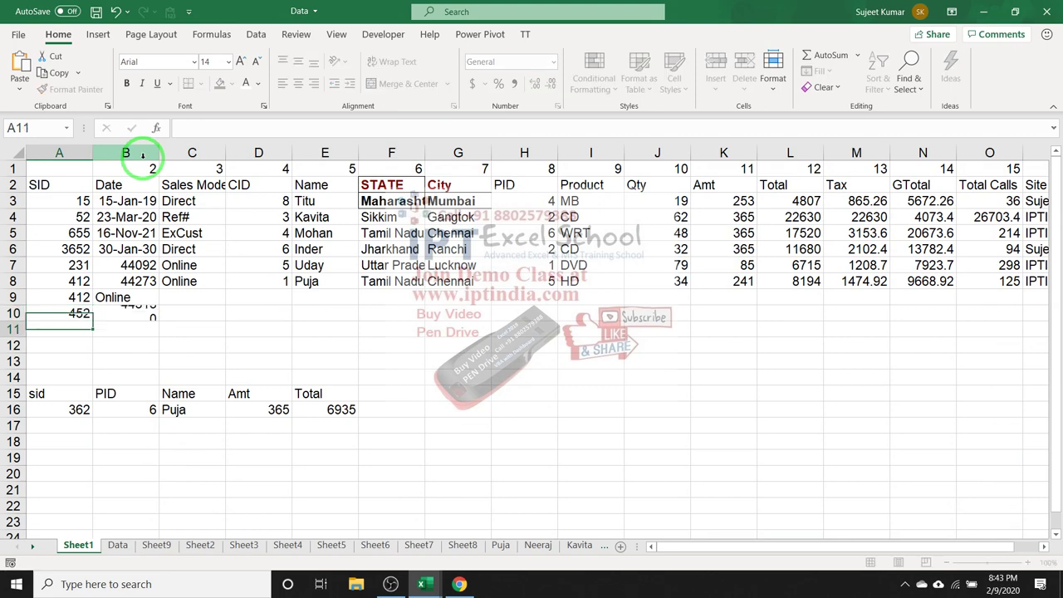
key("Up")
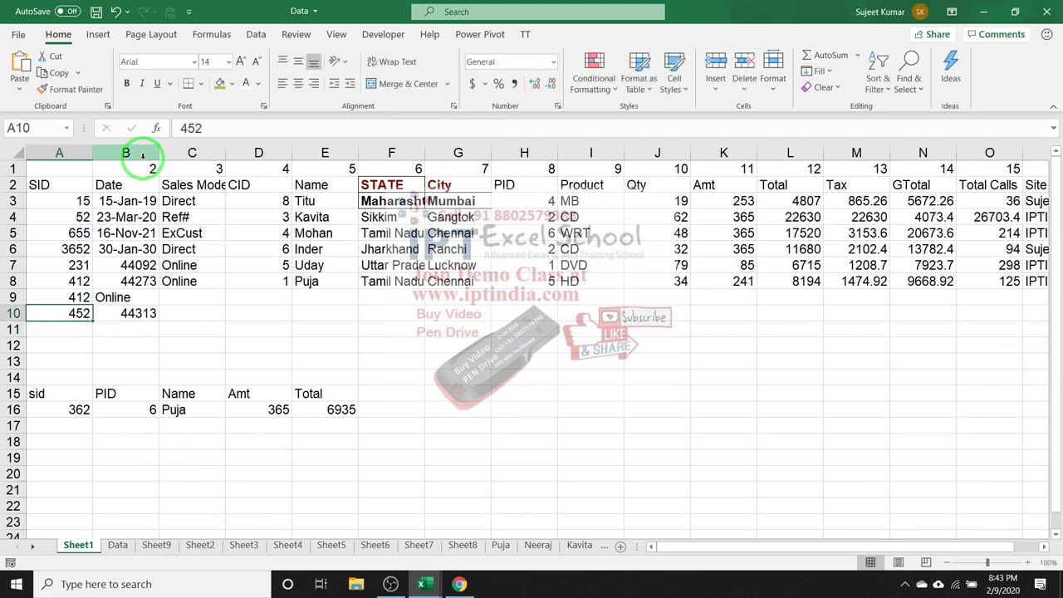
type("8646546")
key("Return")
key("Up")
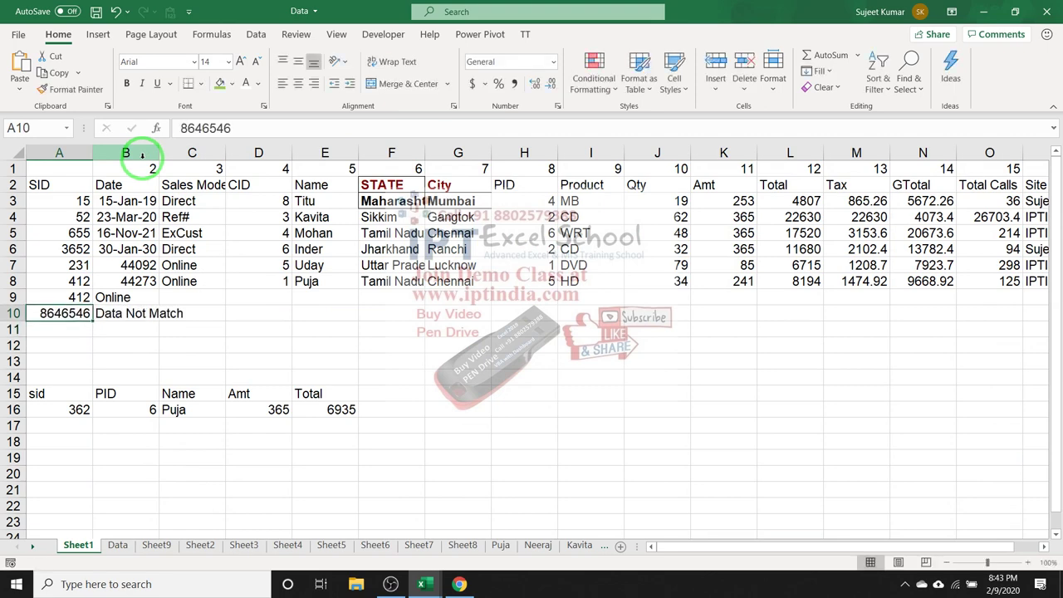
key("Right")
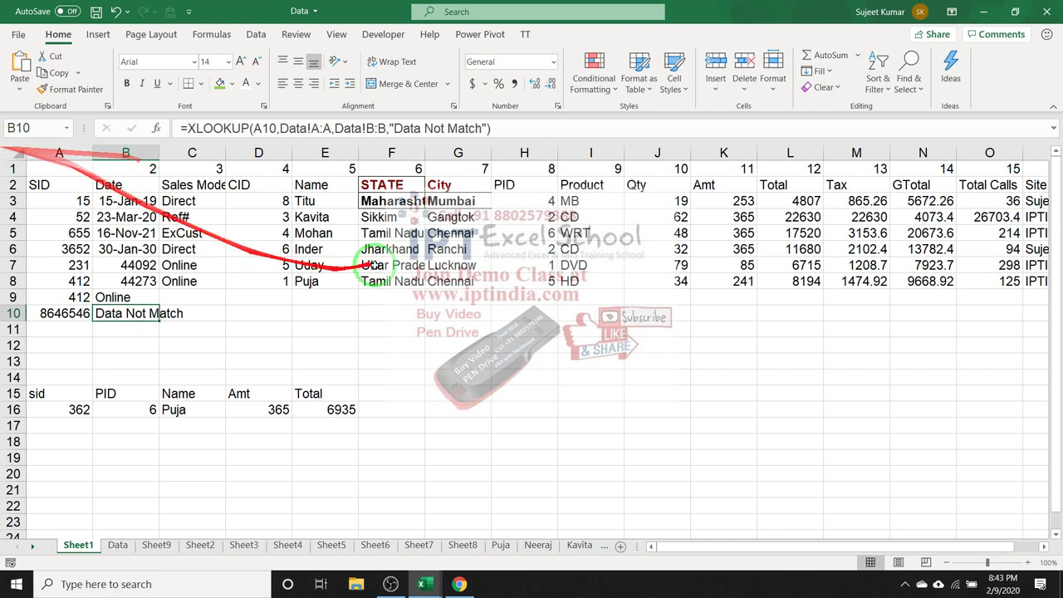
Highlight B10's "Data Not Match" argument in the formula bar, then show the Data sheet
left_click(412, 127)
left_click_drag(413, 126, 489, 127)
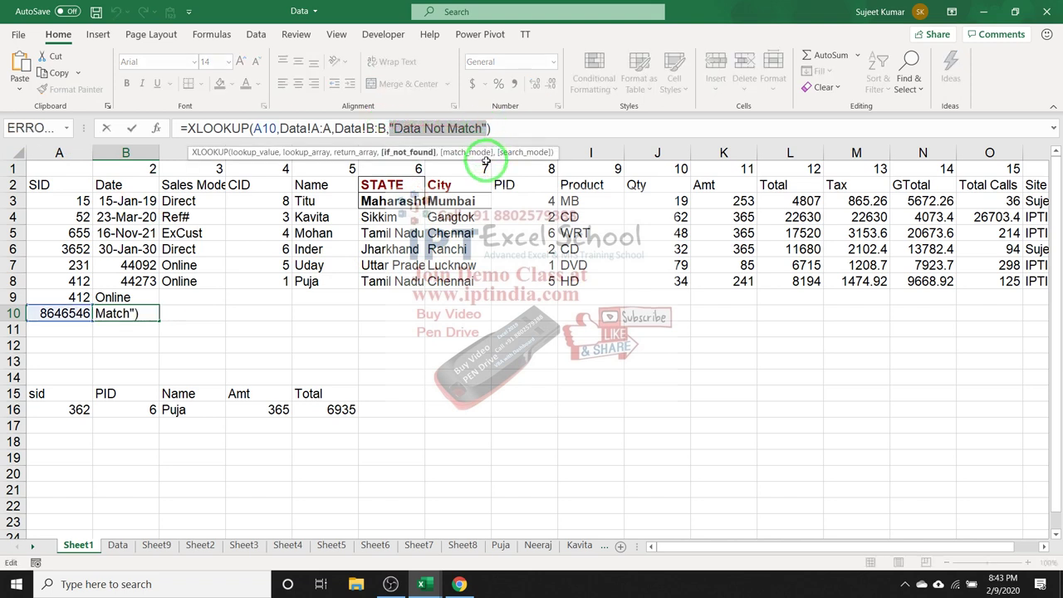
key("ctrl+Return")
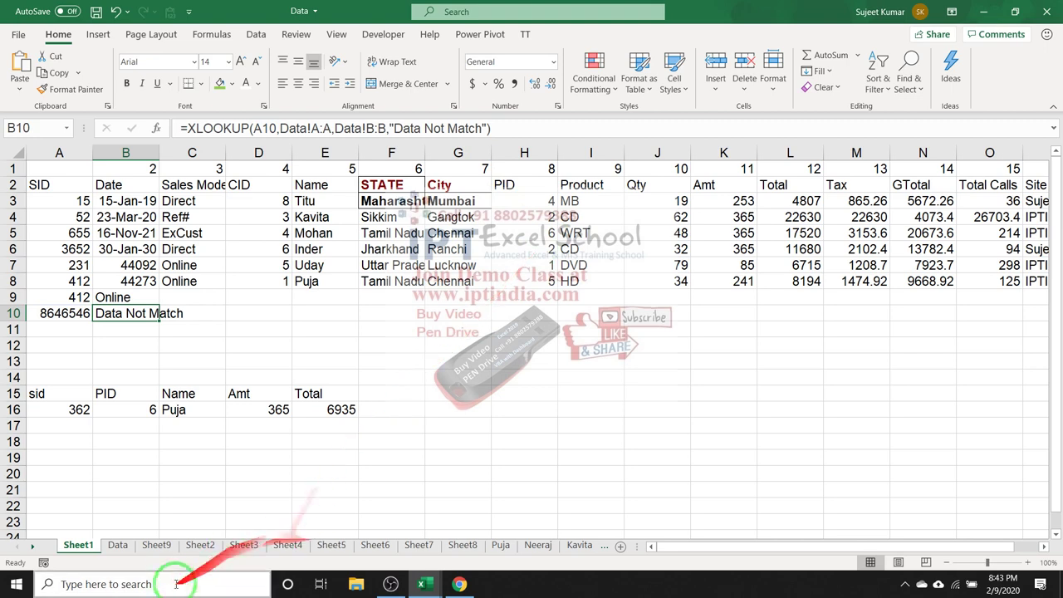
left_click(117, 545)
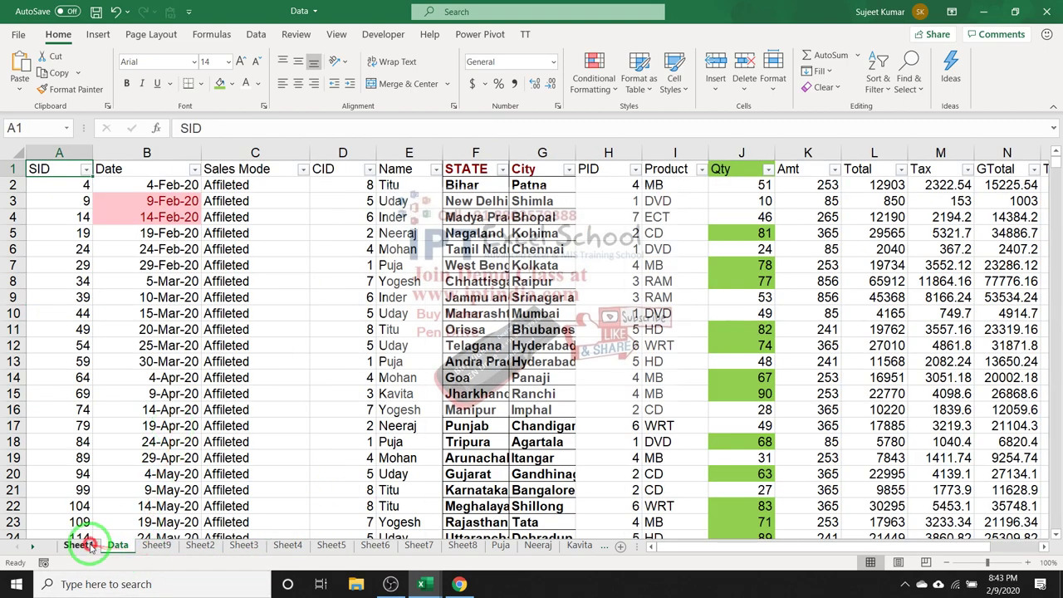
Browse Sheet1, Sheet9, Sheet2, Sheet3 and Sheet4 in turn
left_click(78, 545)
left_click(160, 546)
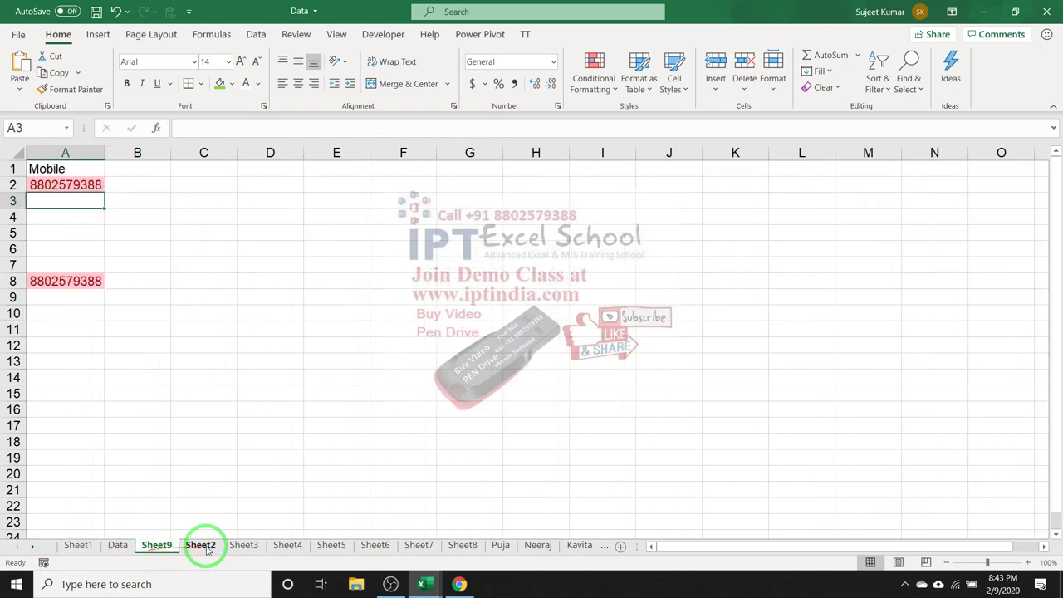
left_click(200, 546)
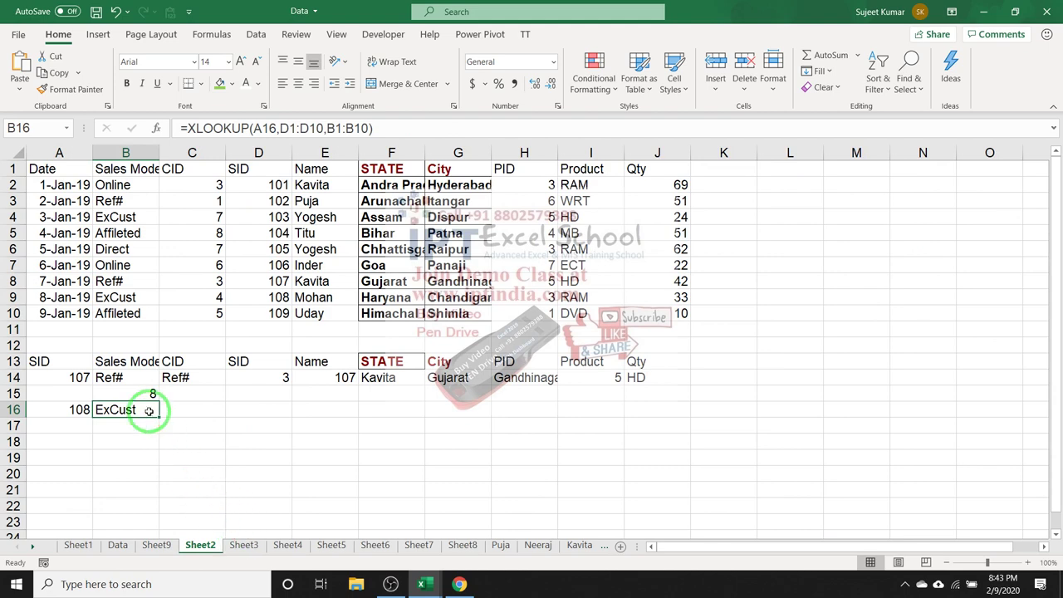
left_click(244, 546)
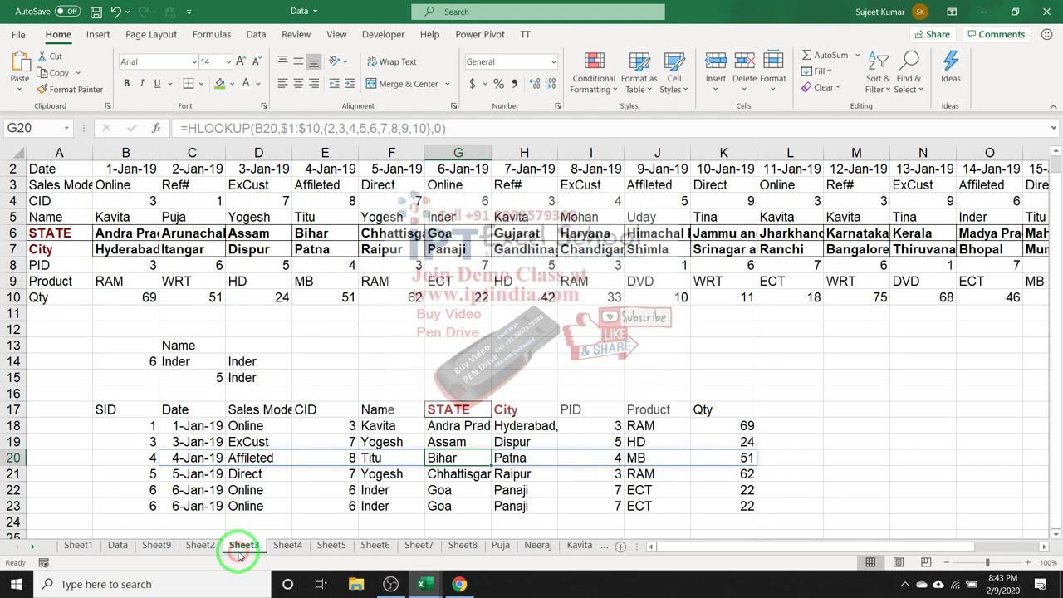
left_click(287, 545)
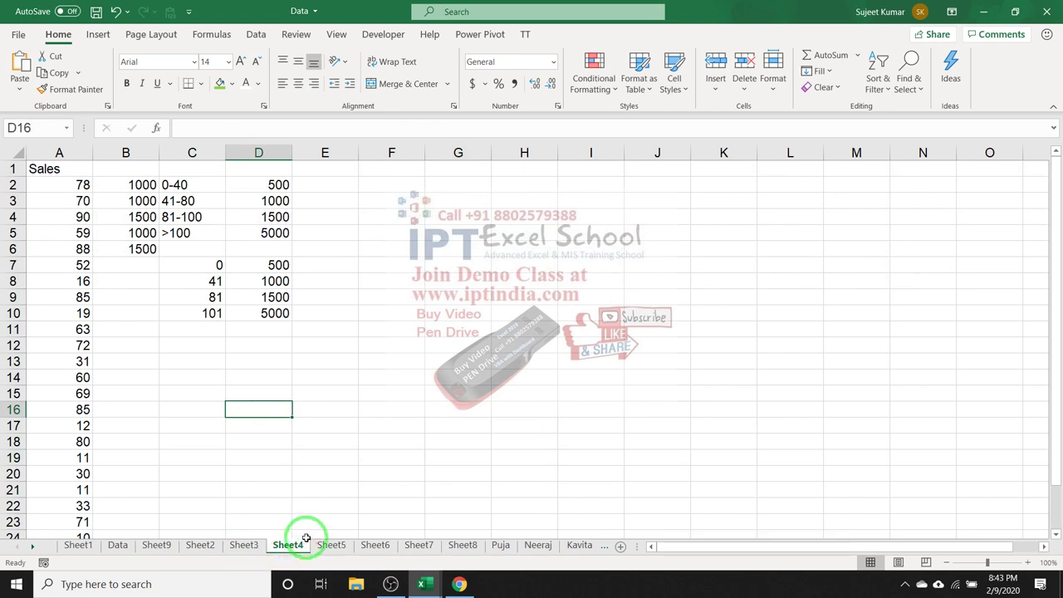
Cancel a formula started in F4, review B2's VLOOKUP, and minimise to the desktop
left_click(381, 214)
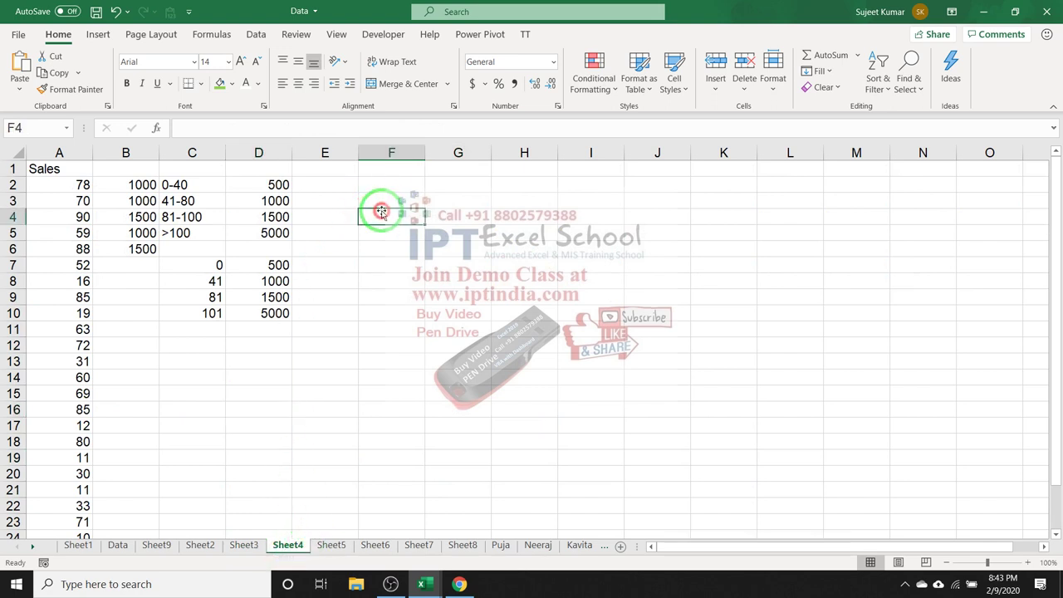
type("=")
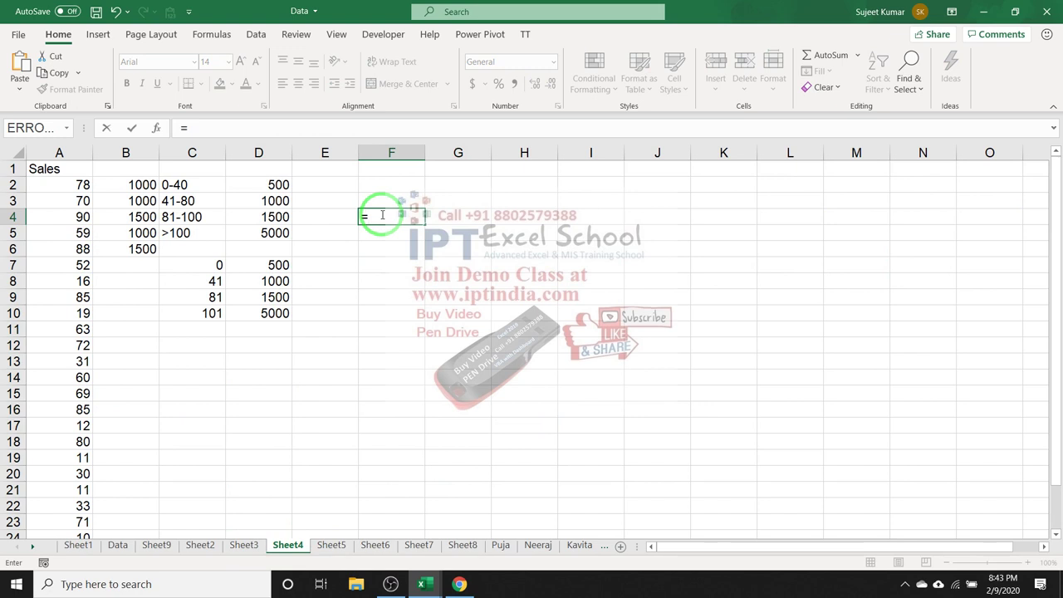
key("Escape")
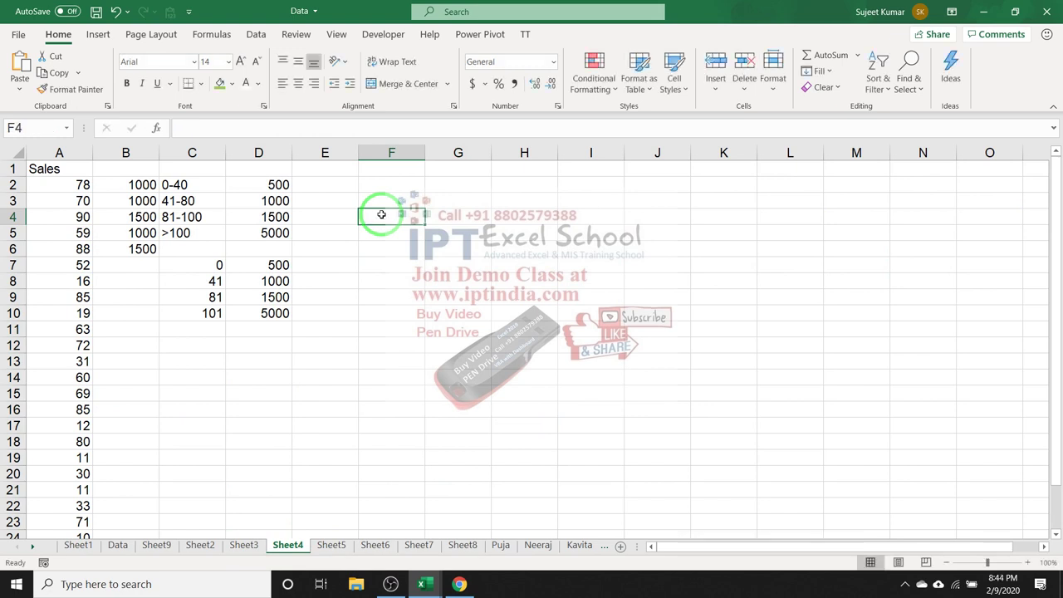
double_click(142, 181)
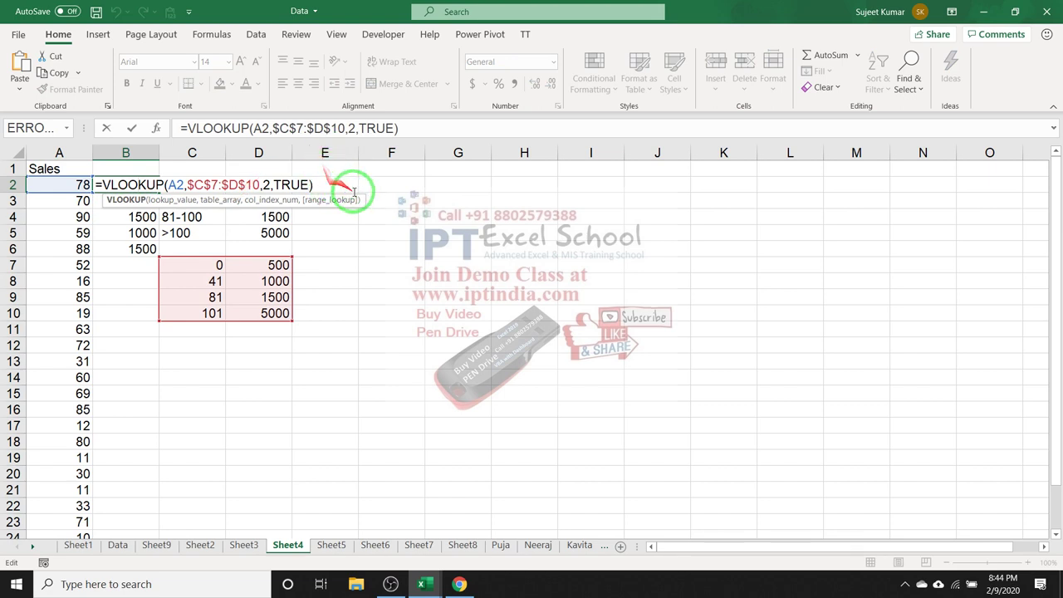
key("ctrl+Return")
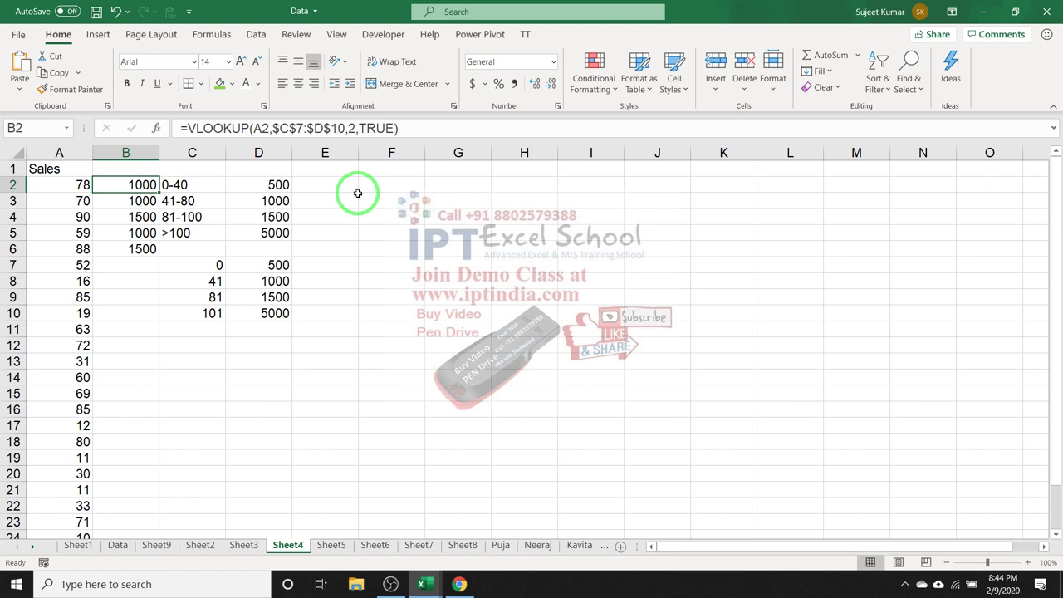
key("super+d")
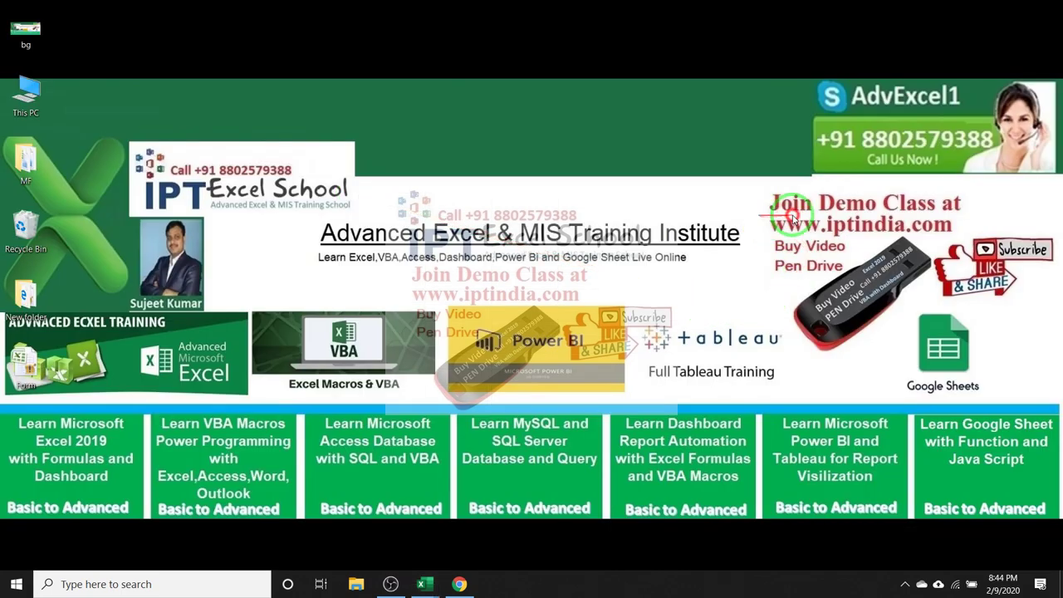
mouse_move(758, 214)
left_mouse_down()
mouse_move(922, 217)
mouse_move(962, 239)
left_mouse_up()
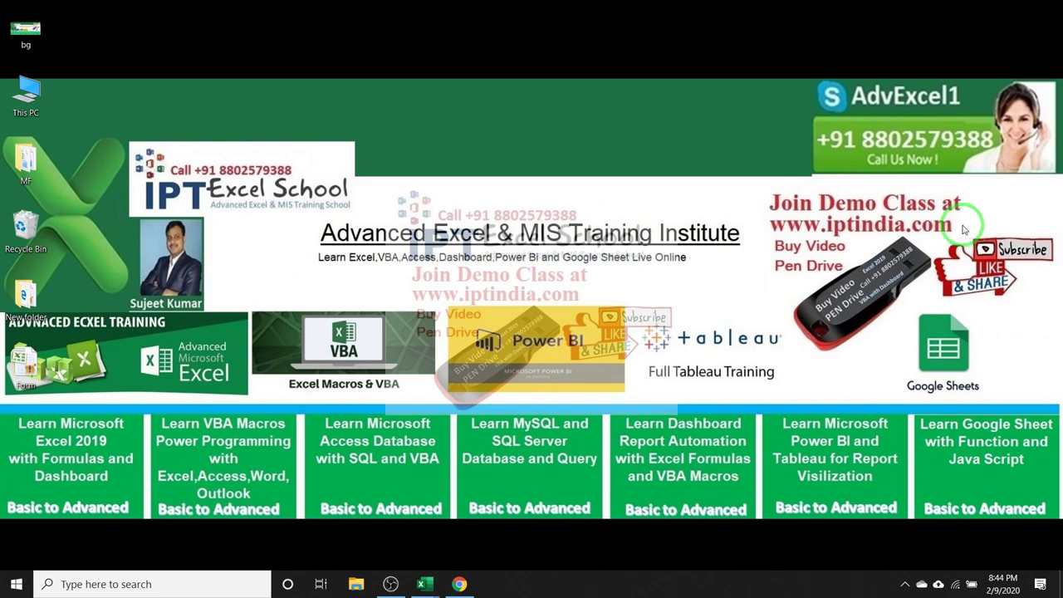
left_click_drag(770, 243, 920, 349)
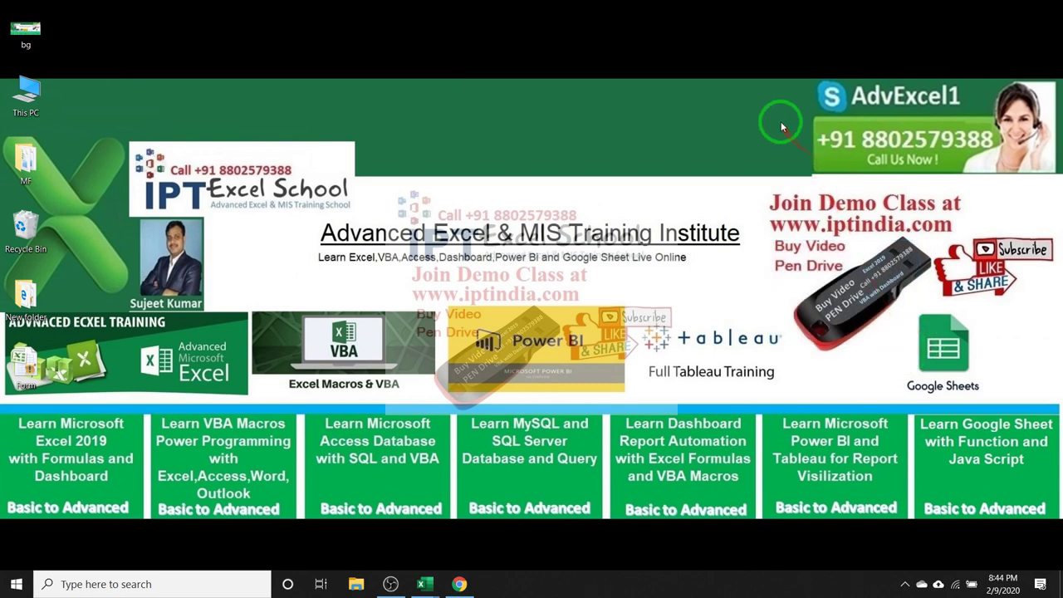
left_click_drag(781, 123, 997, 157)
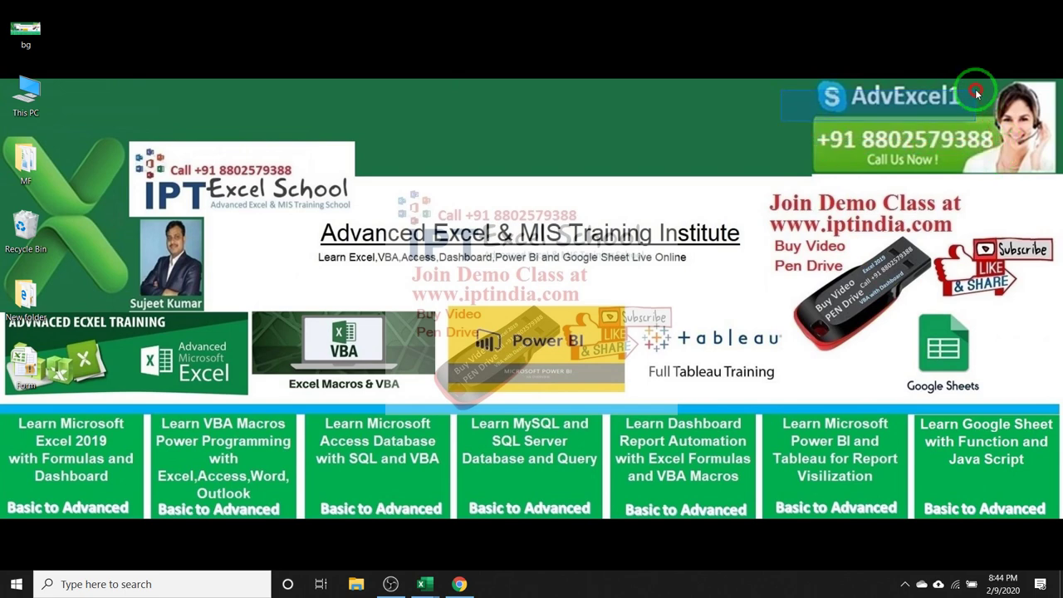
left_click_drag(997, 156, 974, 86)
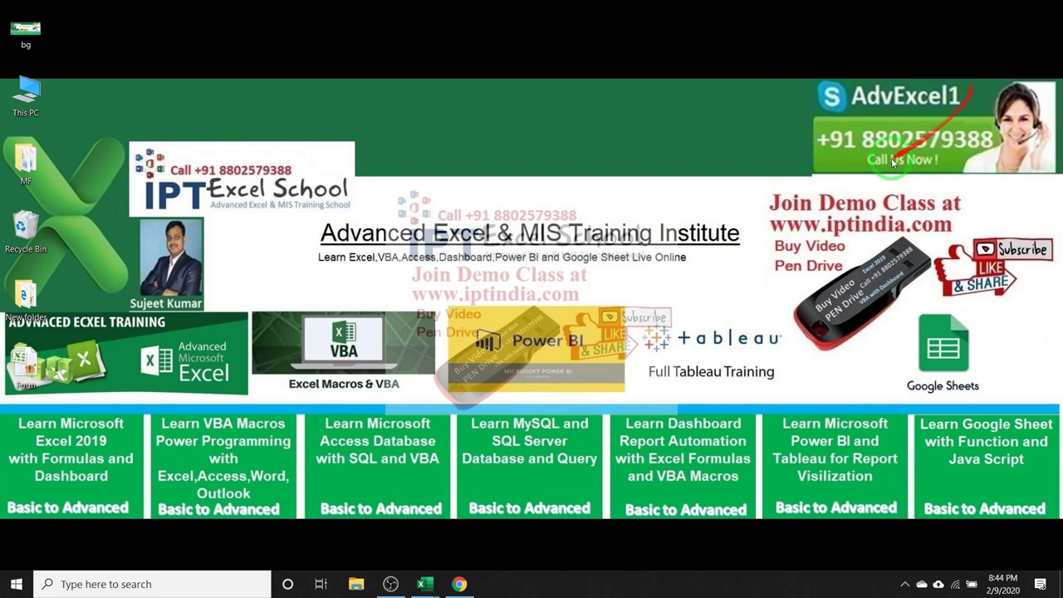
left_click(863, 160)
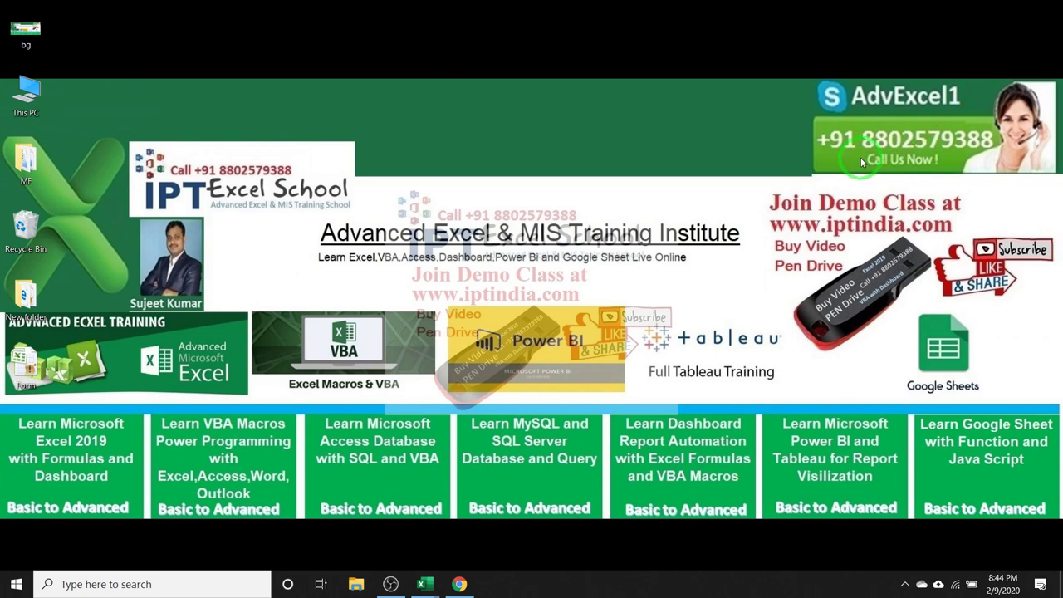